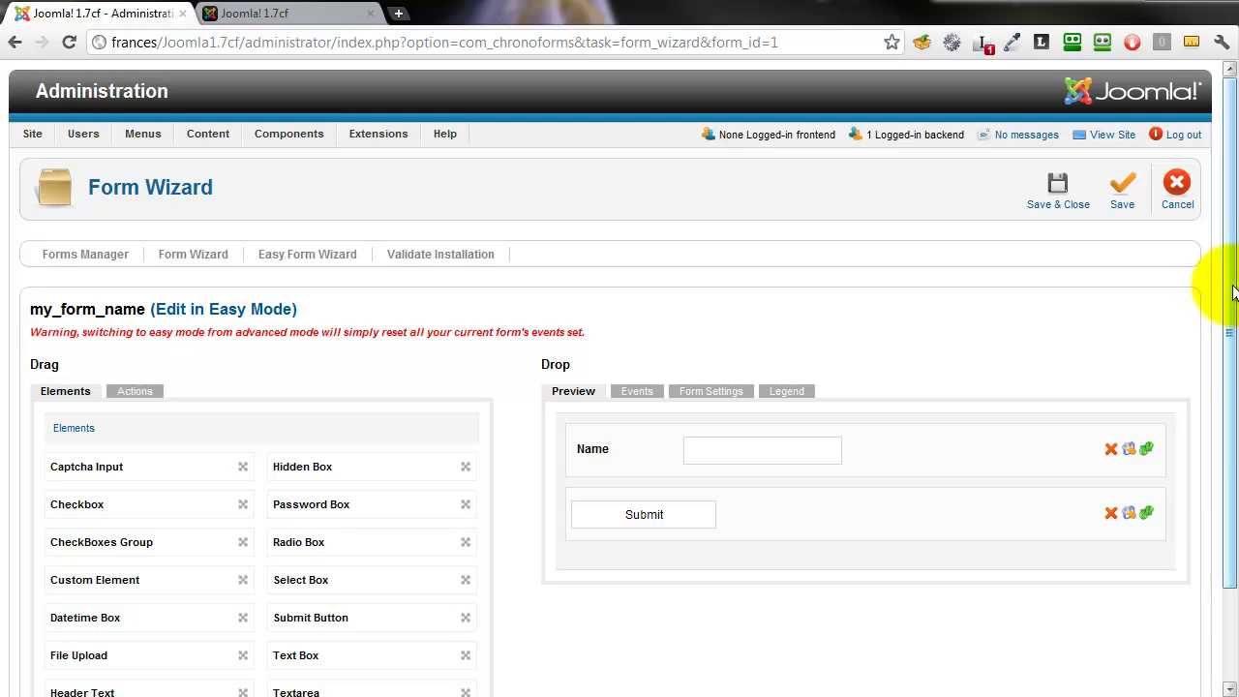
- Add two Text Box fields and one Textarea to the form, each moved above Submit
{"action": "scroll", "coordinate": [1234, 292], "scroll_direction": "down", "scroll_amount": 1}
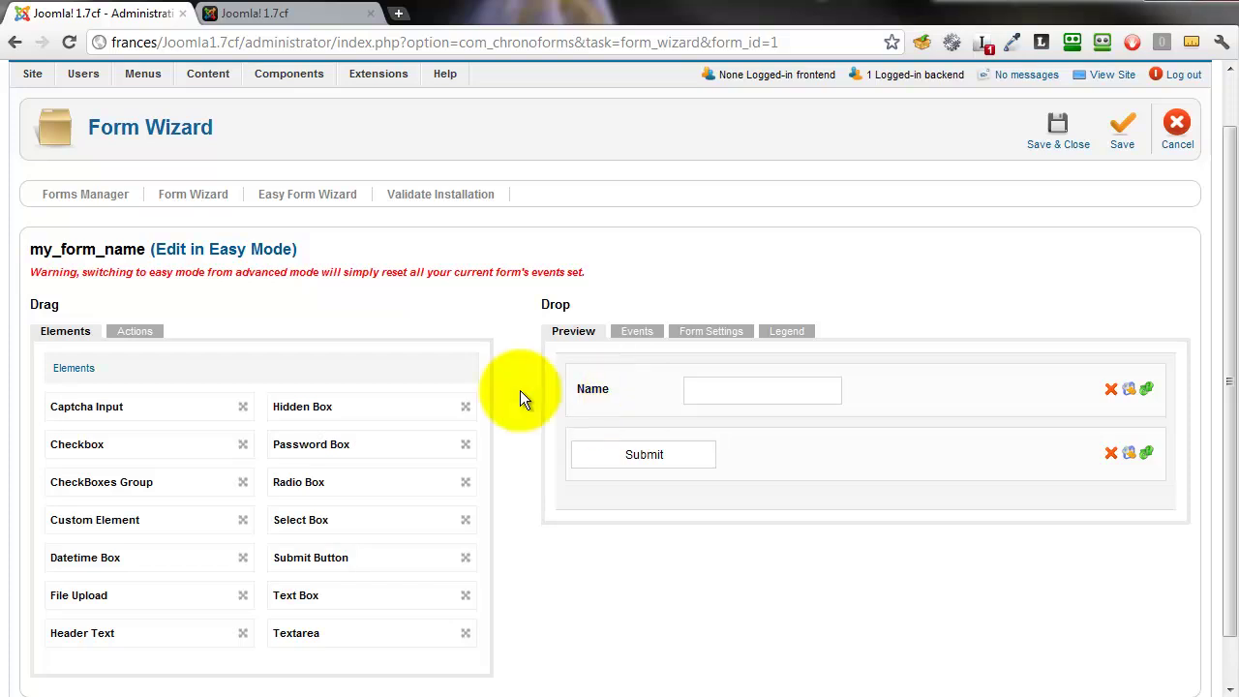
{"action": "left_click_drag", "start_coordinate": [310, 597], "coordinate": [616, 431]}
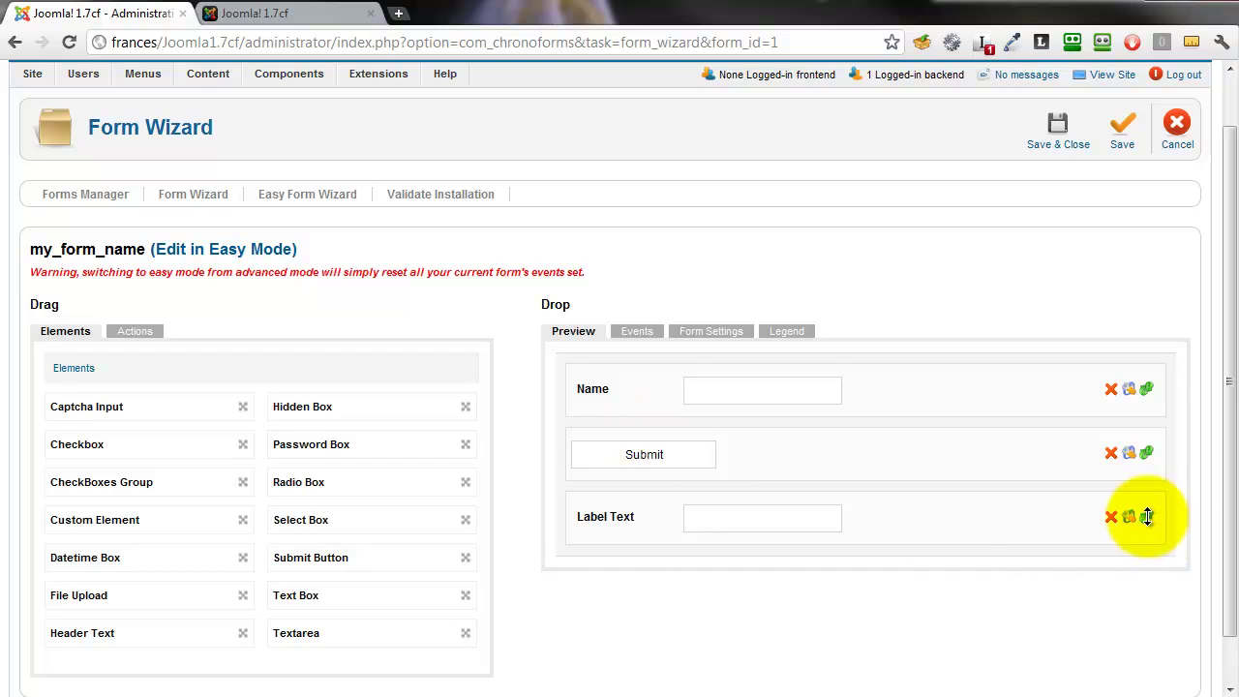
{"action": "left_click_drag", "start_coordinate": [1146, 516], "coordinate": [1139, 442]}
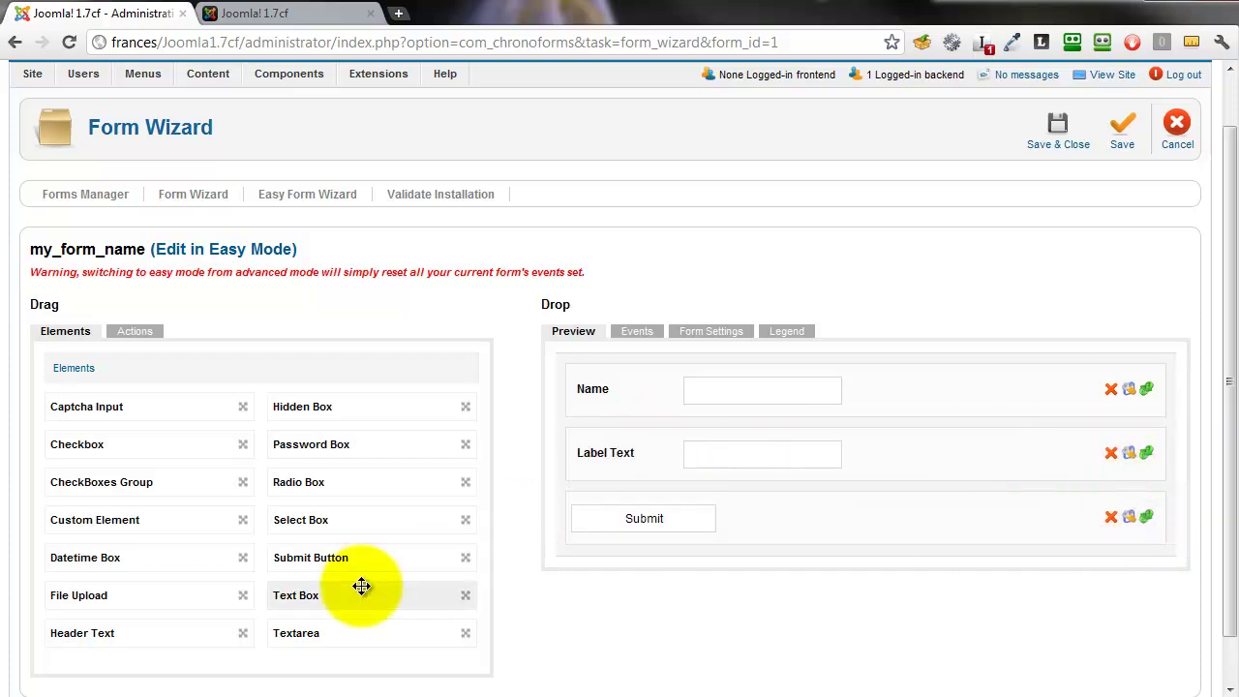
{"action": "left_click_drag", "start_coordinate": [362, 586], "coordinate": [620, 544]}
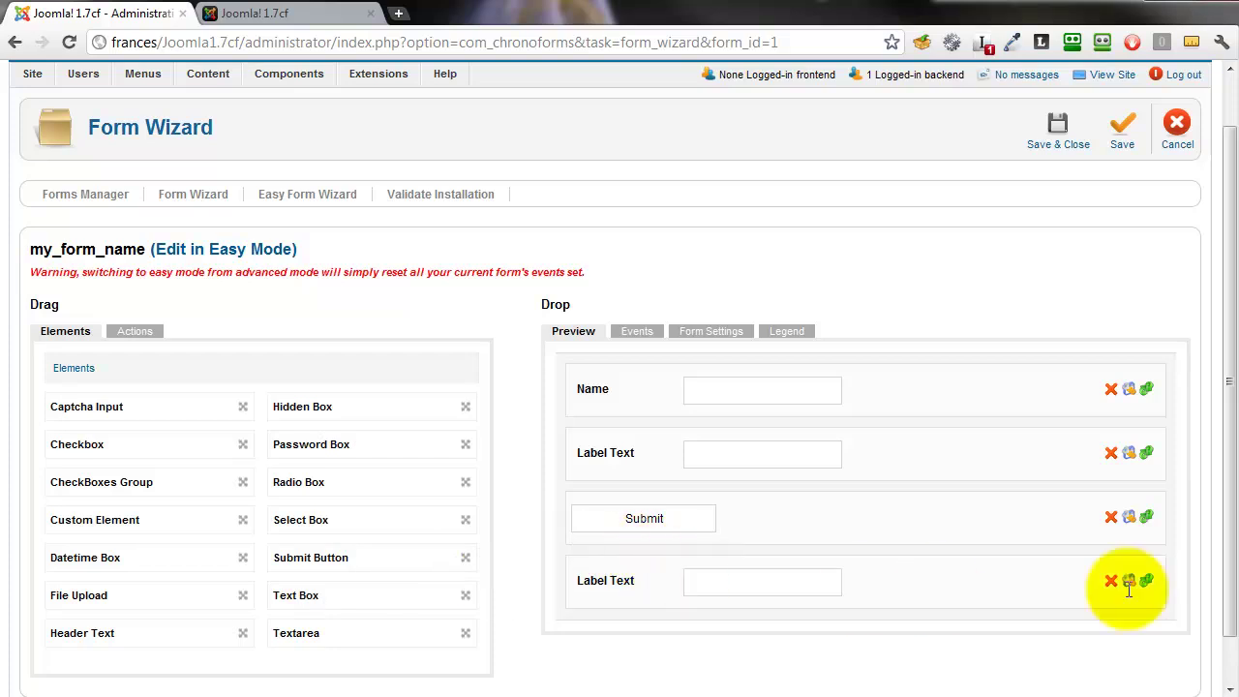
{"action": "left_click_drag", "start_coordinate": [1148, 575], "coordinate": [1173, 527]}
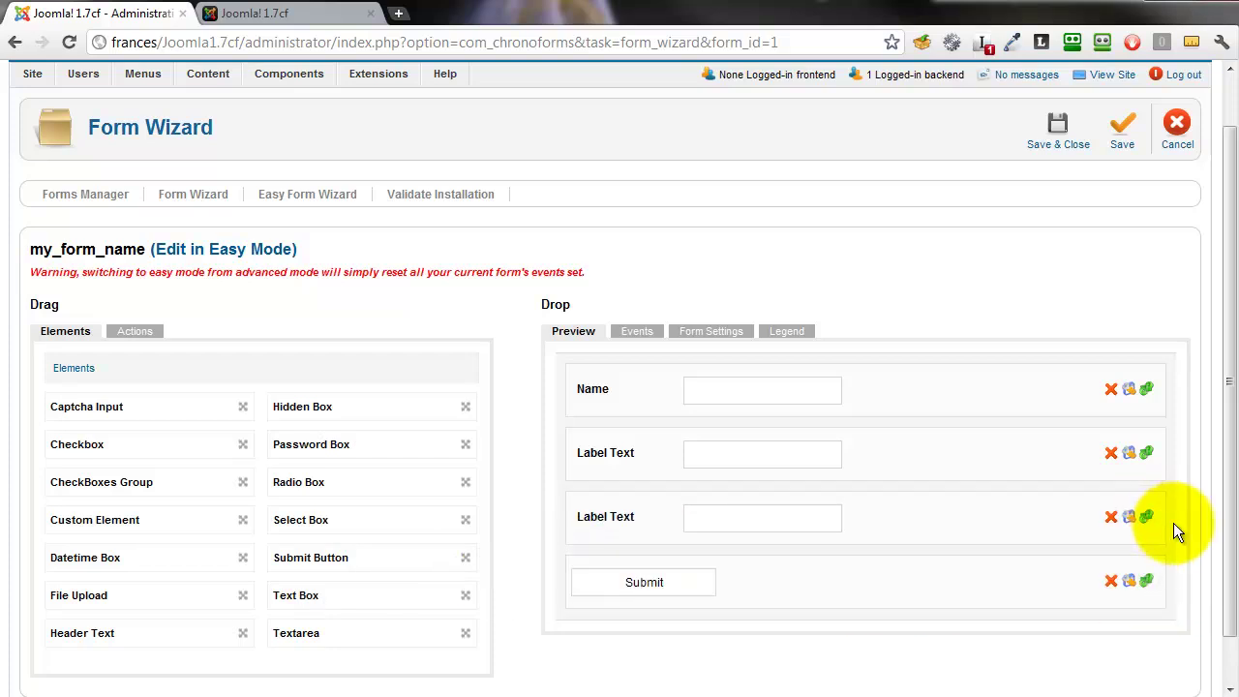
{"action": "left_click_drag", "start_coordinate": [308, 633], "coordinate": [619, 590]}
{"action": "left_click_drag", "start_coordinate": [1149, 642], "coordinate": [1131, 586]}
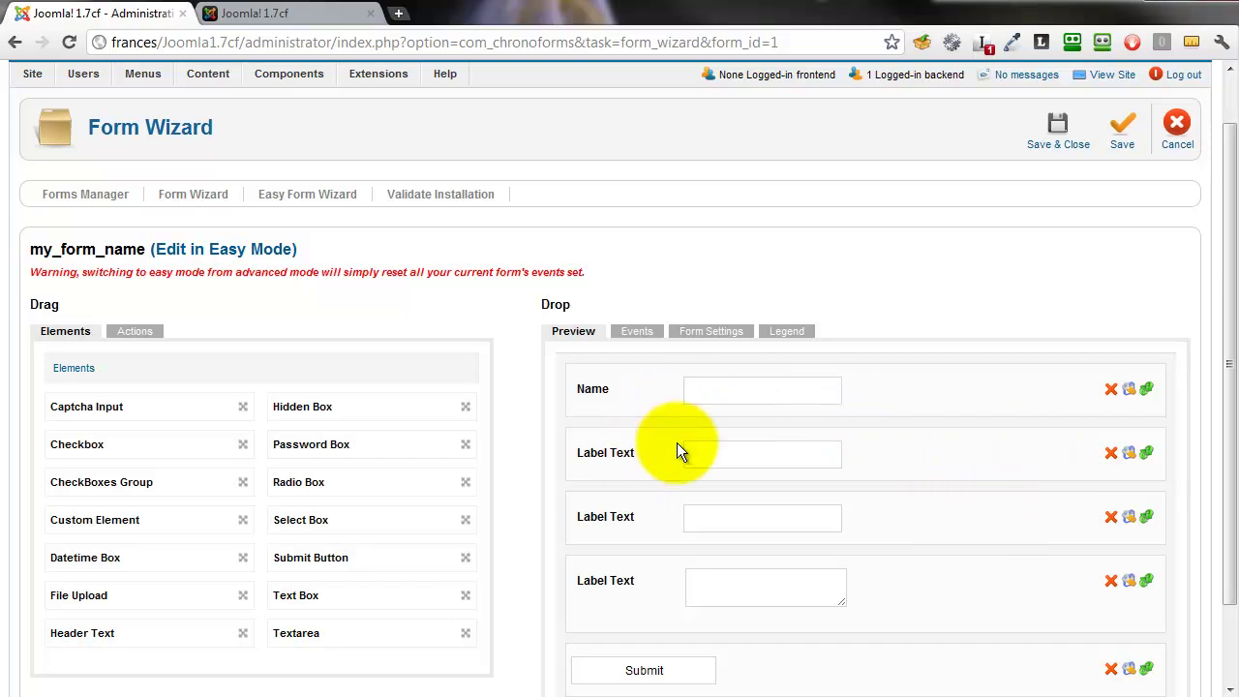
- Set the first field's Field Name and Field ID to name and apply it
{"action": "left_click", "coordinate": [1130, 392]}
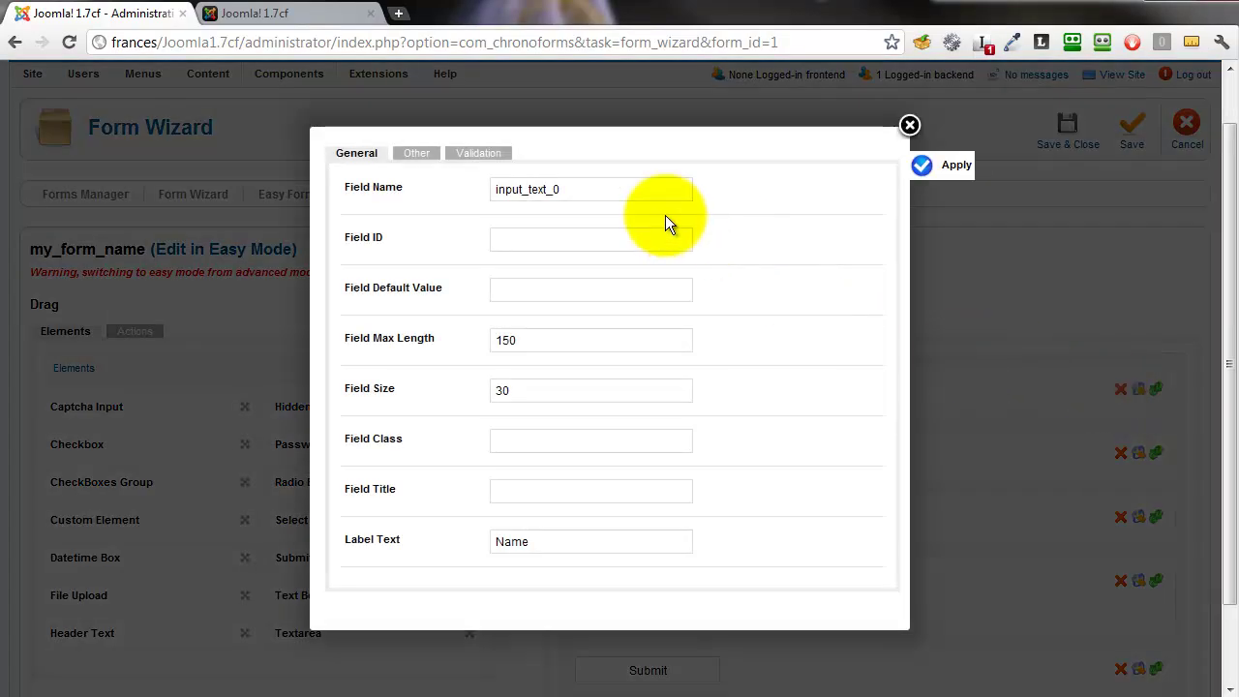
{"action": "left_click_drag", "start_coordinate": [573, 191], "coordinate": [465, 191]}
{"action": "type", "text": "name"}
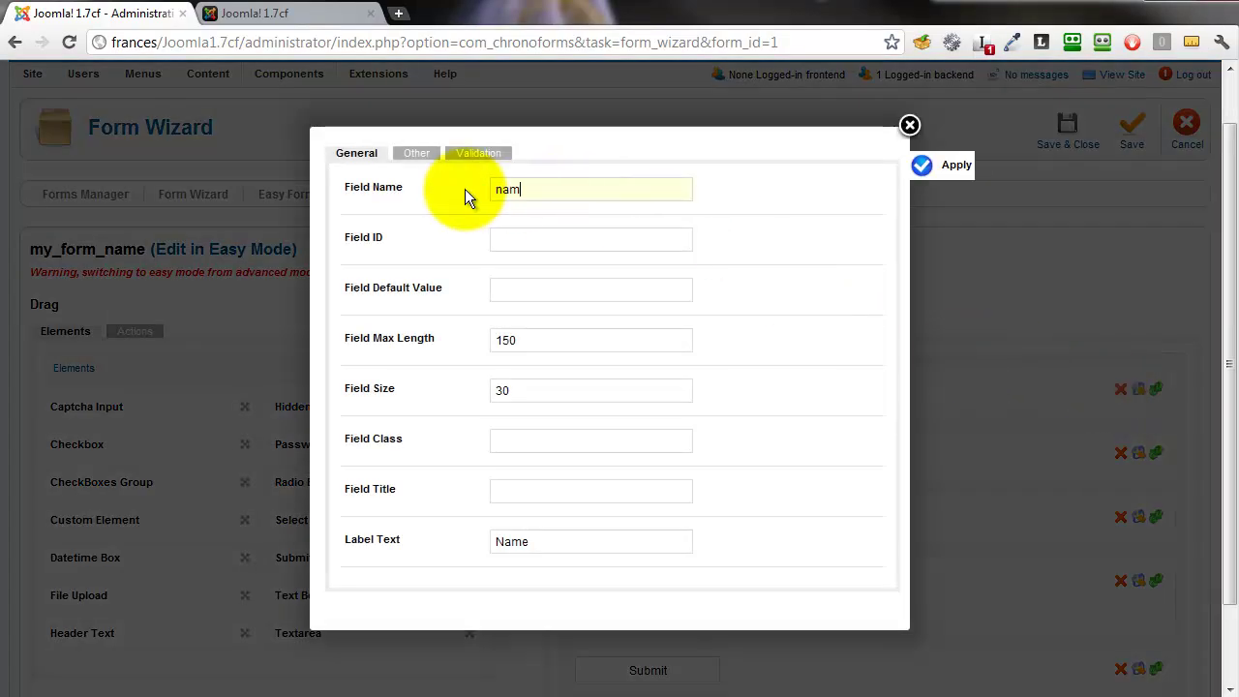
{"action": "left_click", "coordinate": [530, 249]}
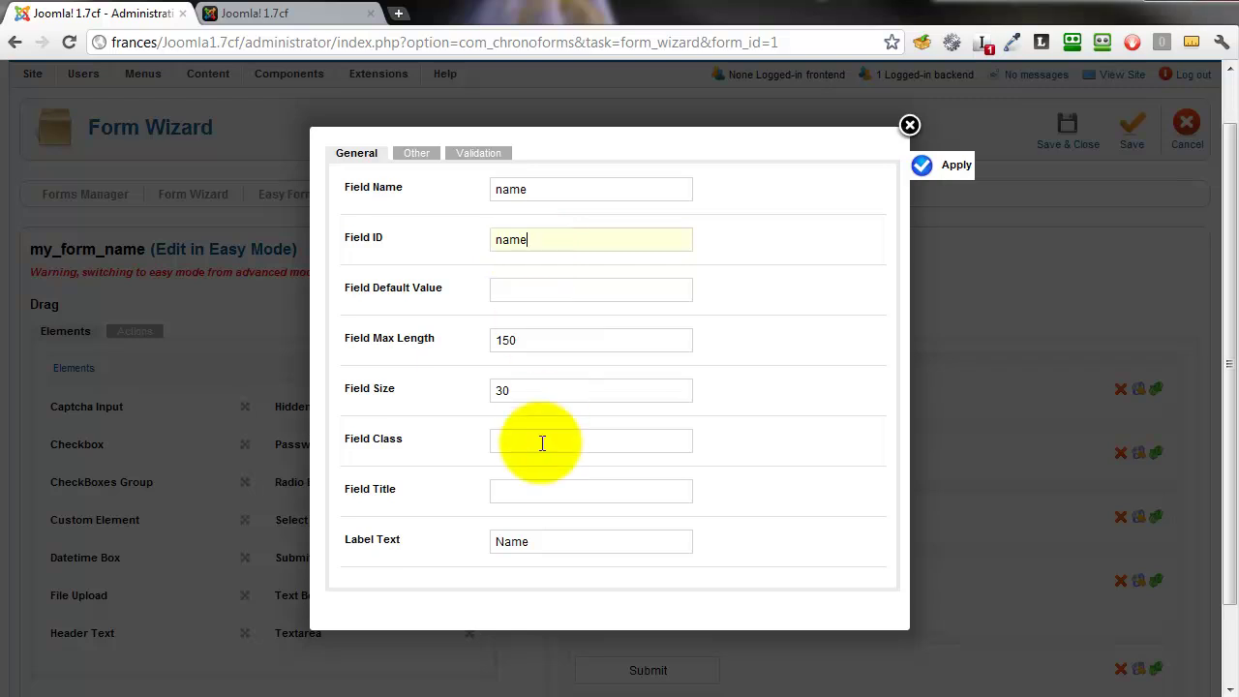
{"action": "left_click", "coordinate": [925, 162]}
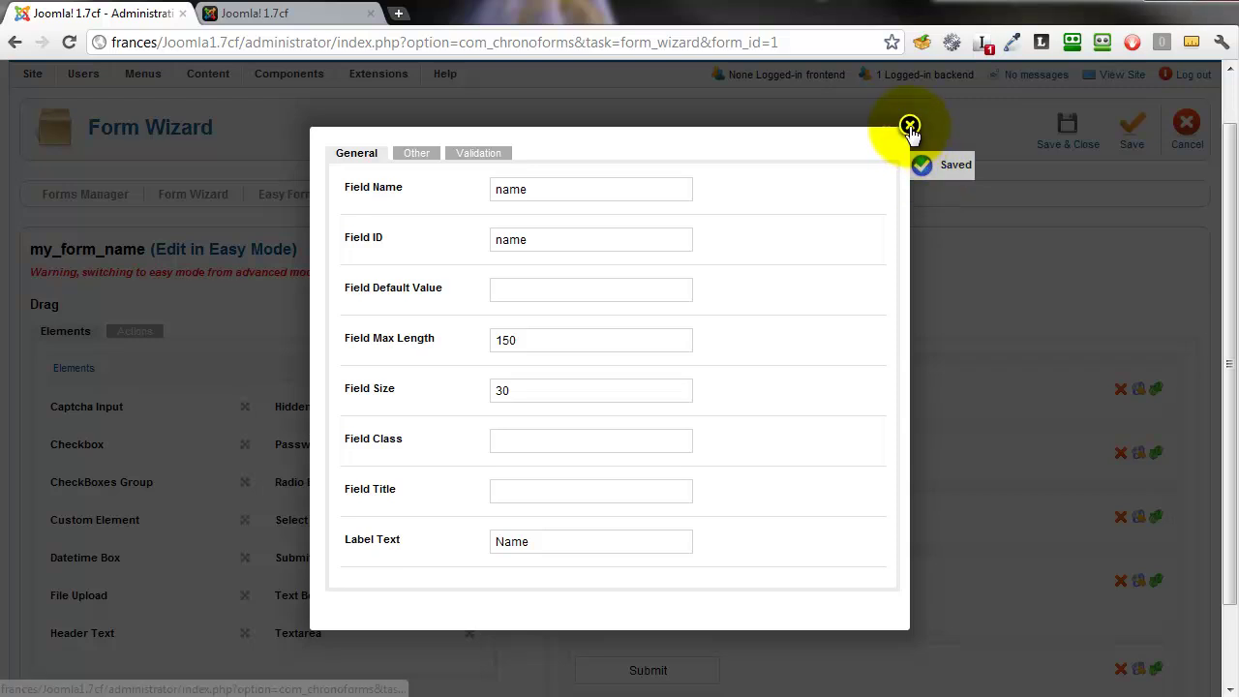
{"action": "left_click", "coordinate": [909, 127]}
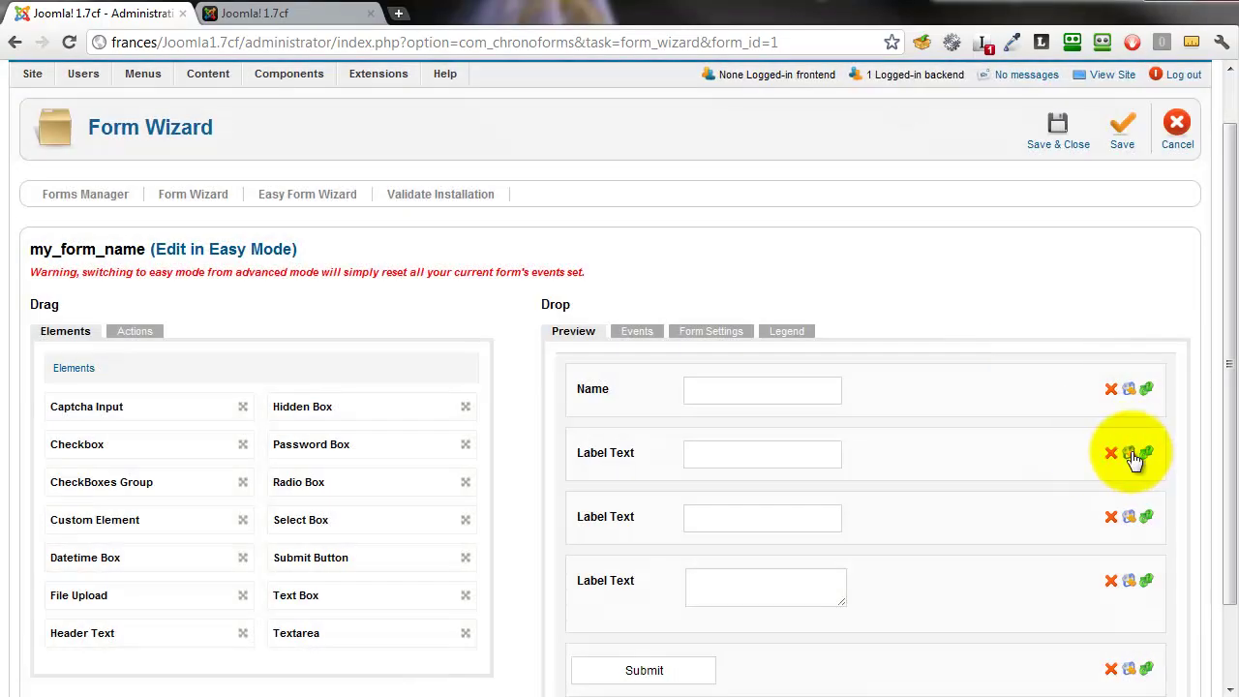
- Set the second field's name and ID to email with label text Email, and apply
{"action": "left_click", "coordinate": [1123, 451]}
{"action": "left_click", "coordinate": [580, 189]}
{"action": "left_click_drag", "start_coordinate": [577, 188], "coordinate": [465, 194]}
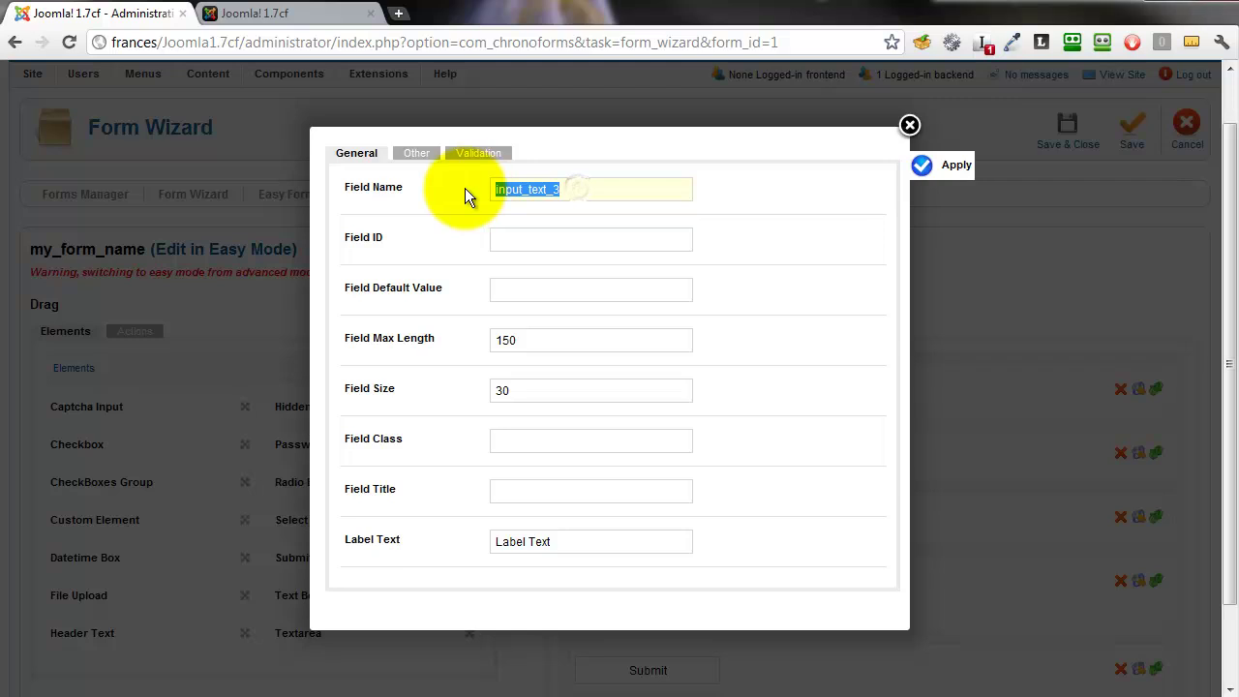
{"action": "type", "text": "email"}
{"action": "key", "text": "Tab"}
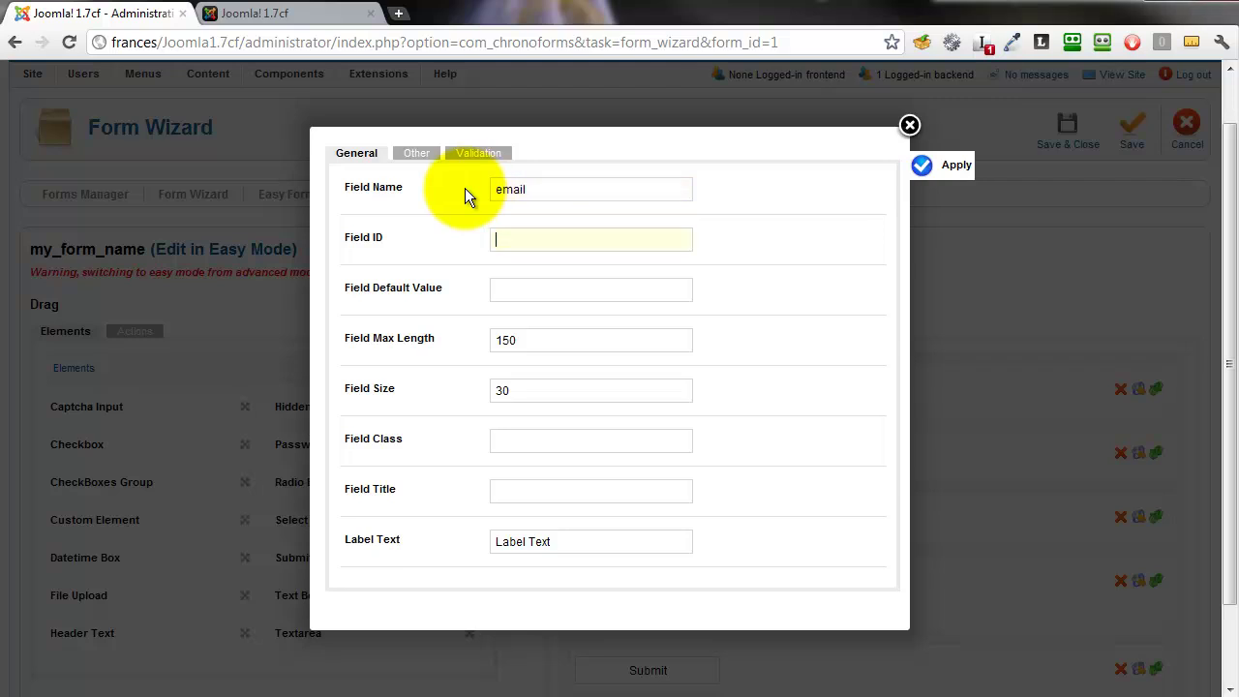
{"action": "type", "text": "email"}
{"action": "key", "text": "Tab"}
{"action": "key", "text": "Tab"}
{"action": "key", "text": "Tab"}
{"action": "key", "text": "Tab"}
{"action": "key", "text": "Tab"}
{"action": "key", "text": "Tab"}
{"action": "type", "text": "E"}
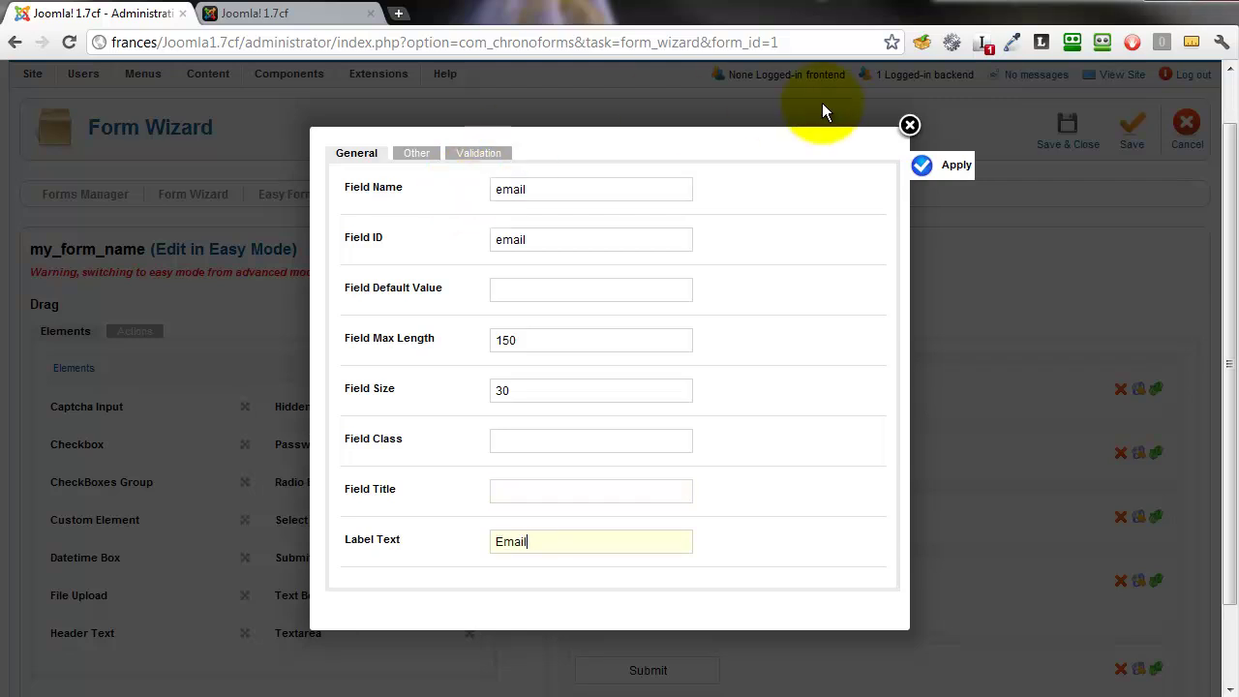
{"action": "left_click", "coordinate": [926, 165]}
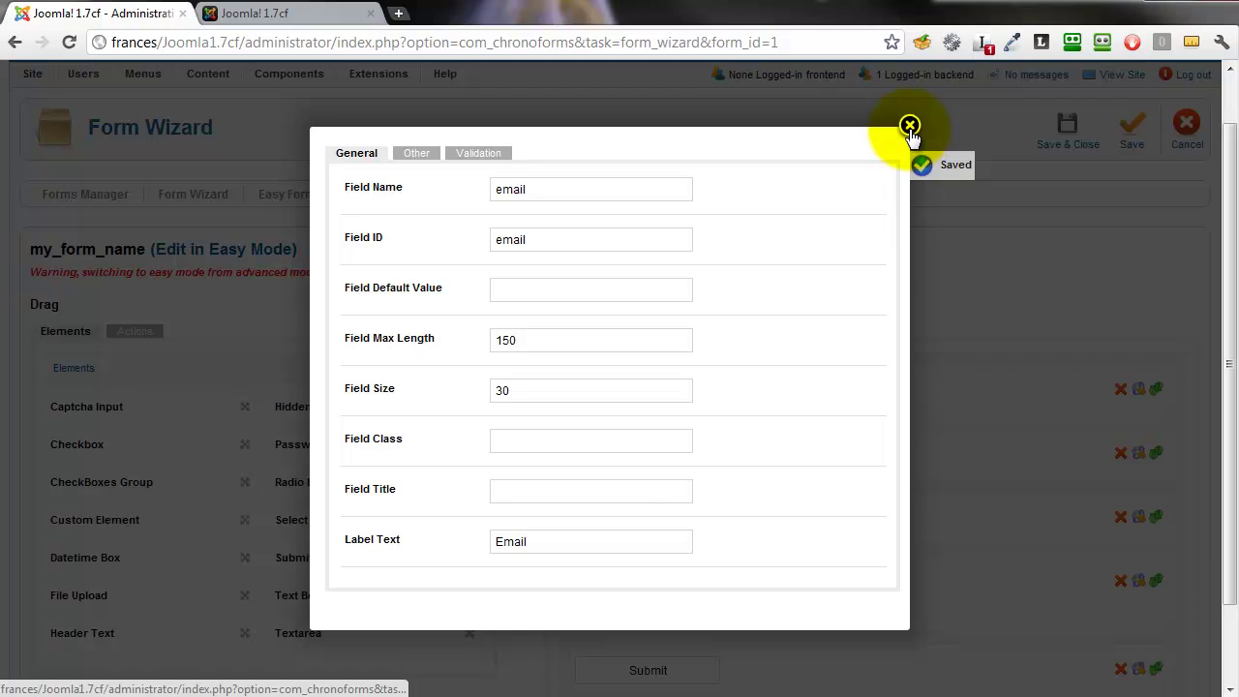
{"action": "left_click", "coordinate": [911, 126]}
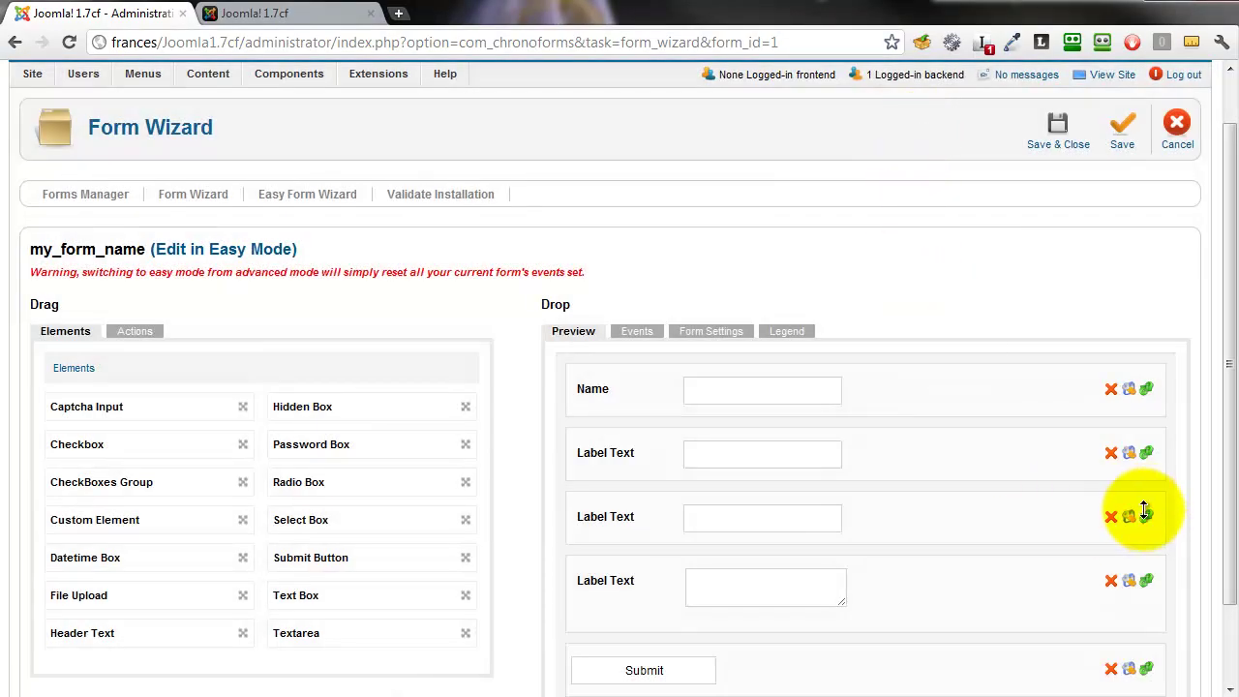
- Set the third field's name to subject with label text Subject, and apply
{"action": "left_click", "coordinate": [1130, 518]}
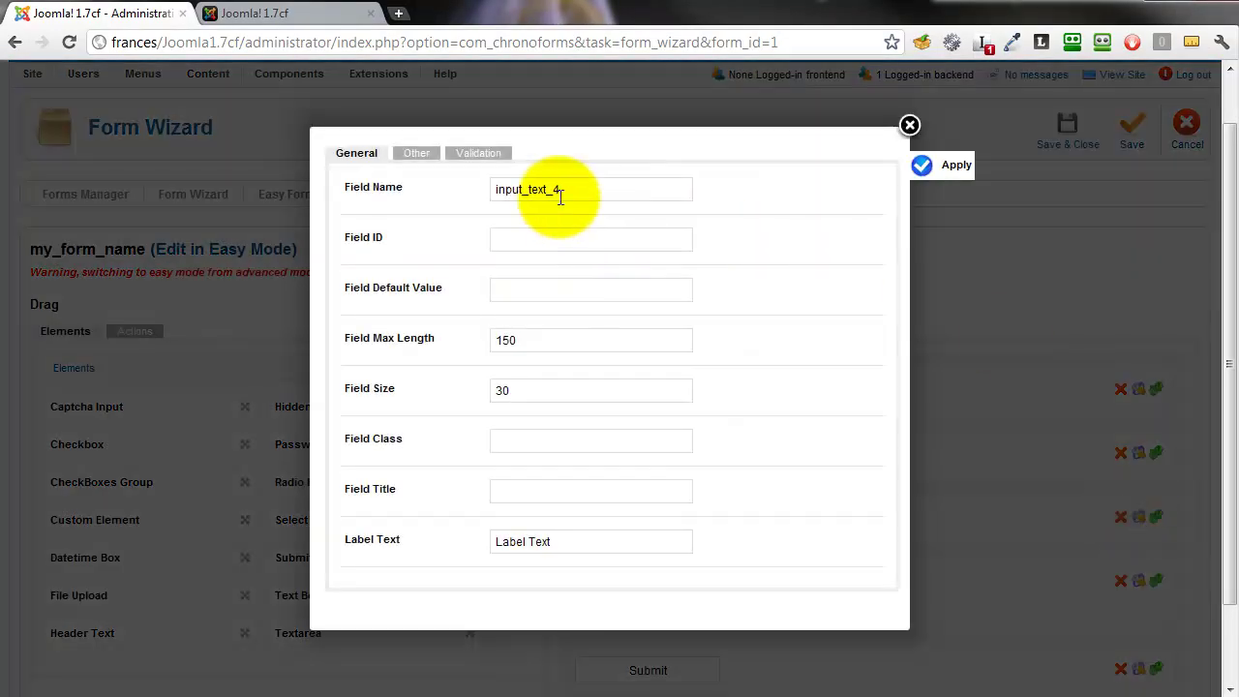
{"action": "left_click_drag", "start_coordinate": [560, 189], "coordinate": [464, 185]}
{"action": "type", "text": "sub"}
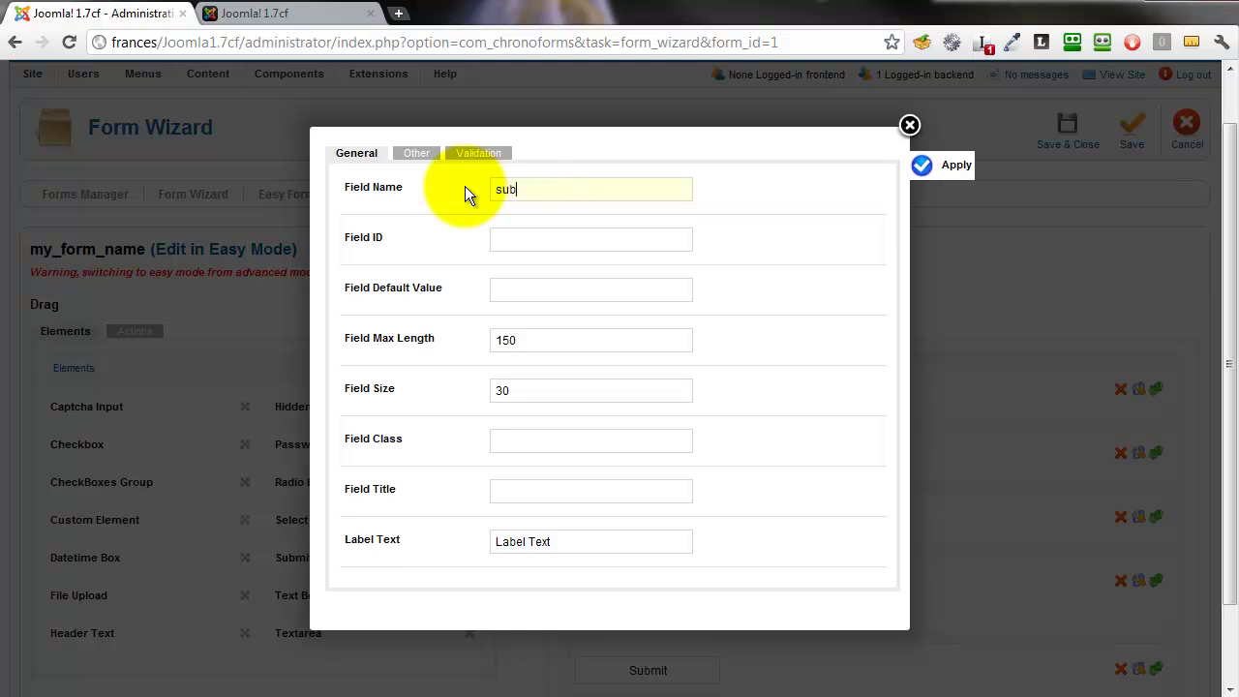
{"action": "type", "text": "jectaubject"}
{"action": "key", "text": "Tab"}
{"action": "key", "text": "Tab"}
{"action": "key", "text": "Tab"}
{"action": "key", "text": "Tab"}
{"action": "key", "text": "Tab"}
{"action": "key", "text": "Tab"}
{"action": "type", "text": "Su"}
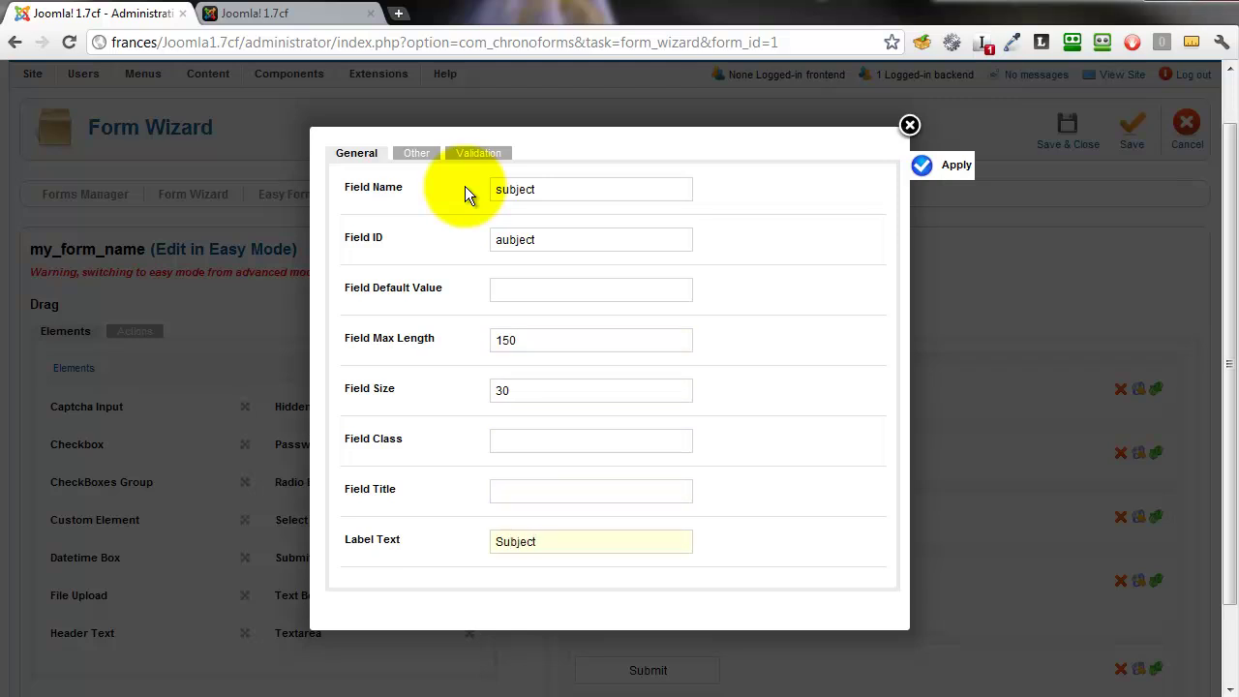
{"action": "left_click", "coordinate": [924, 164]}
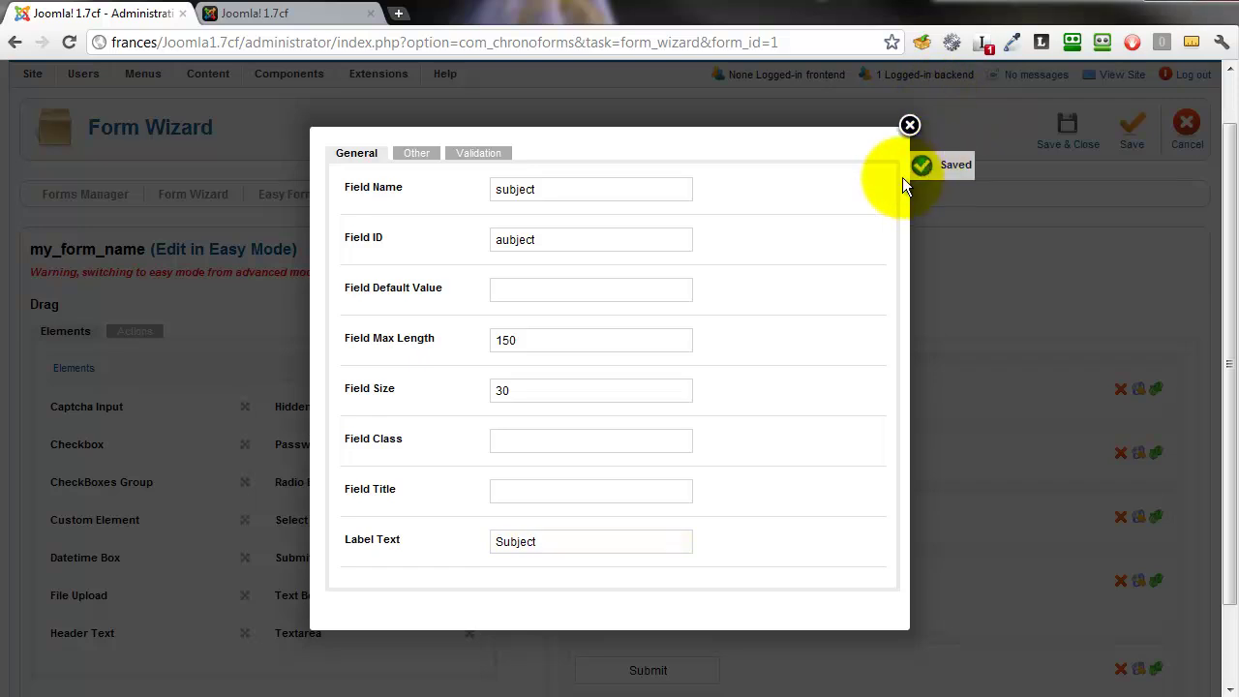
{"action": "left_click", "coordinate": [910, 125]}
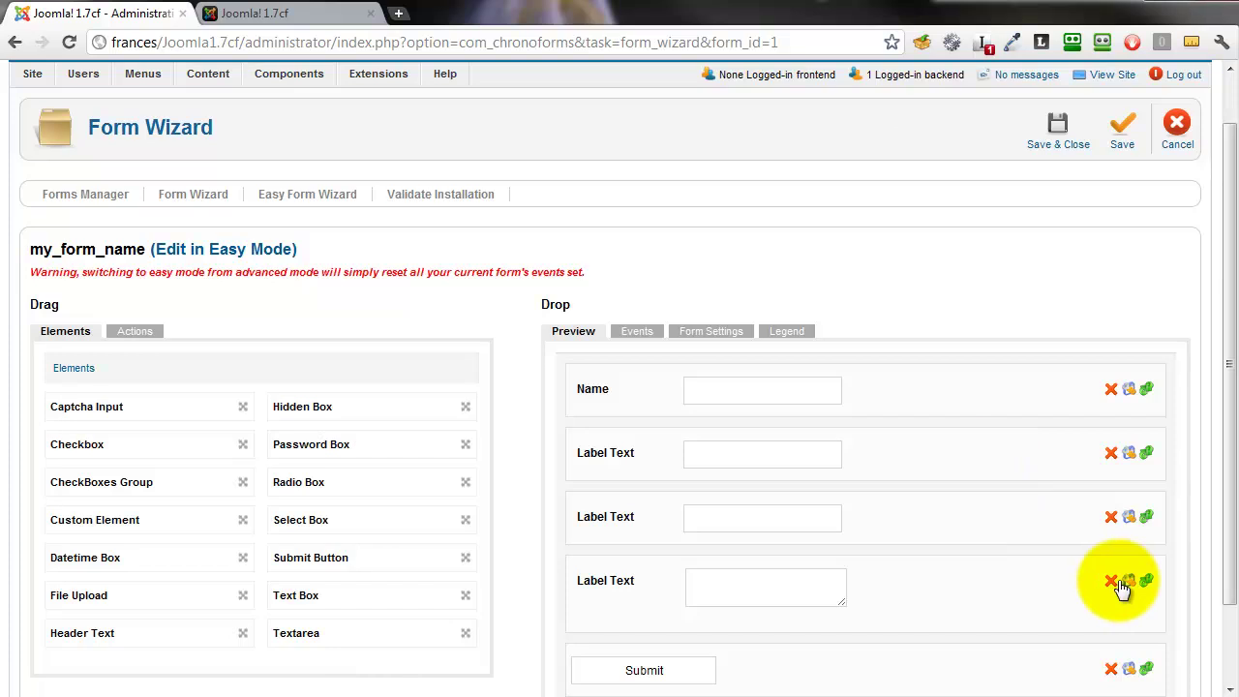
- Set the textarea's name and ID to message with label text Message, and apply
{"action": "left_click", "coordinate": [1128, 581]}
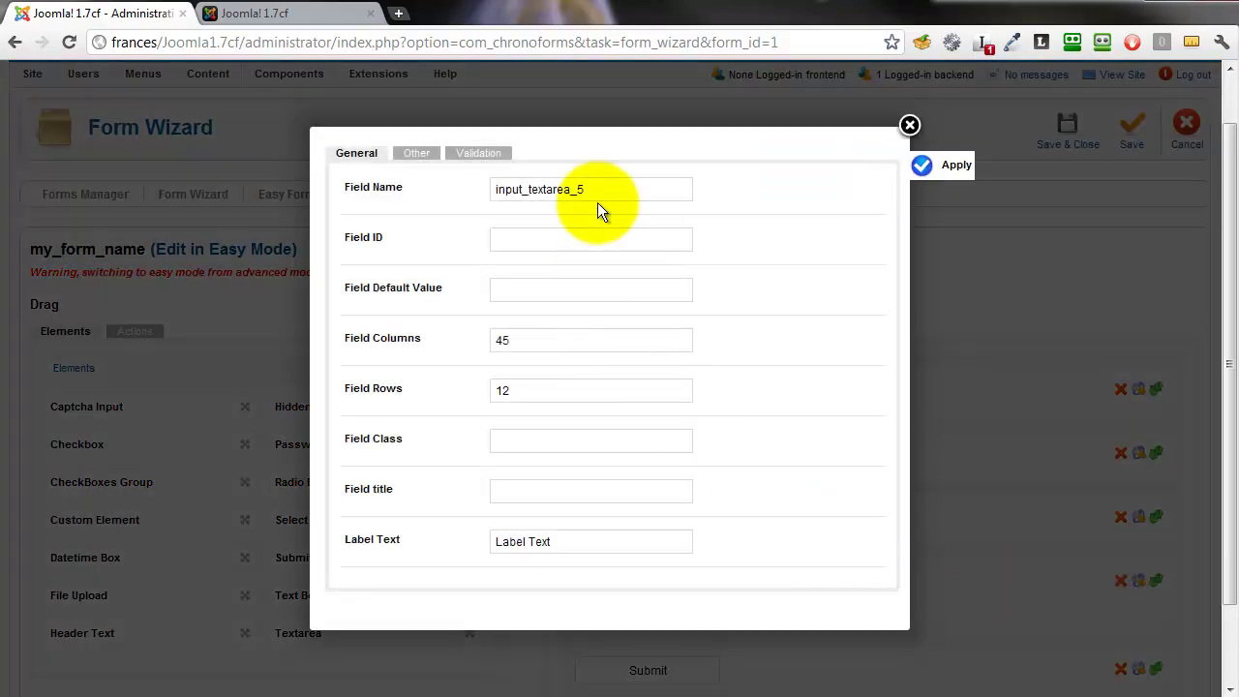
{"action": "left_click_drag", "start_coordinate": [592, 190], "coordinate": [488, 189]}
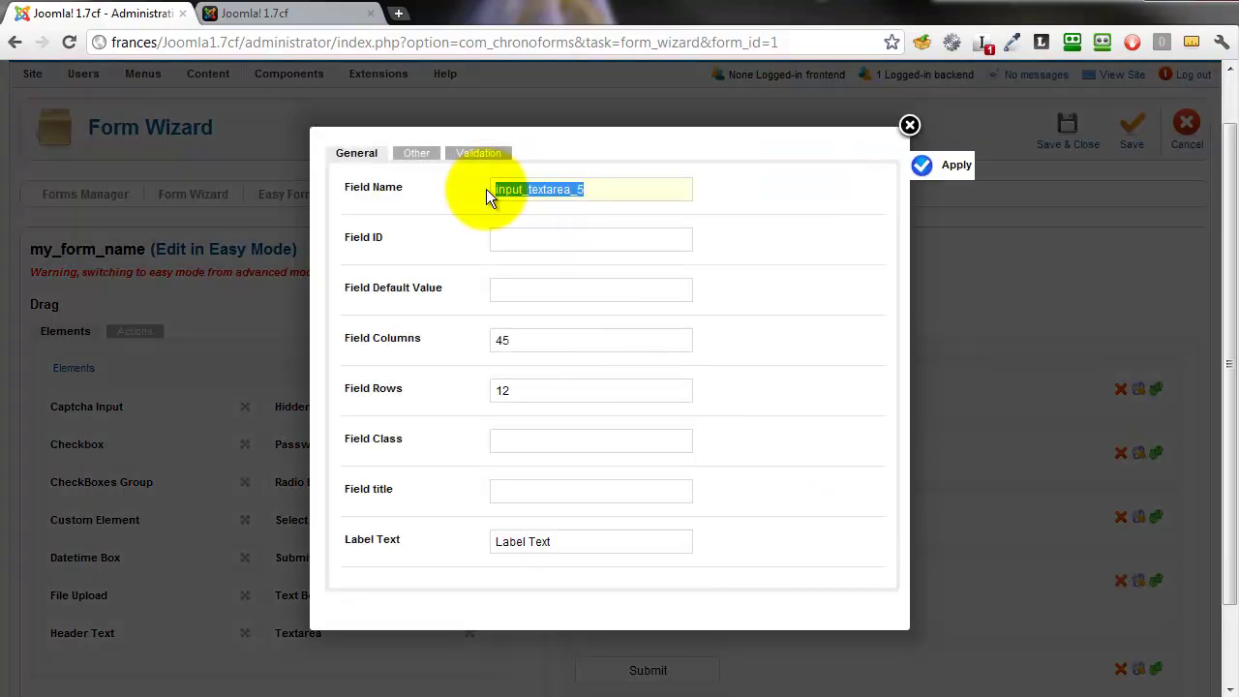
{"action": "type", "text": "message"}
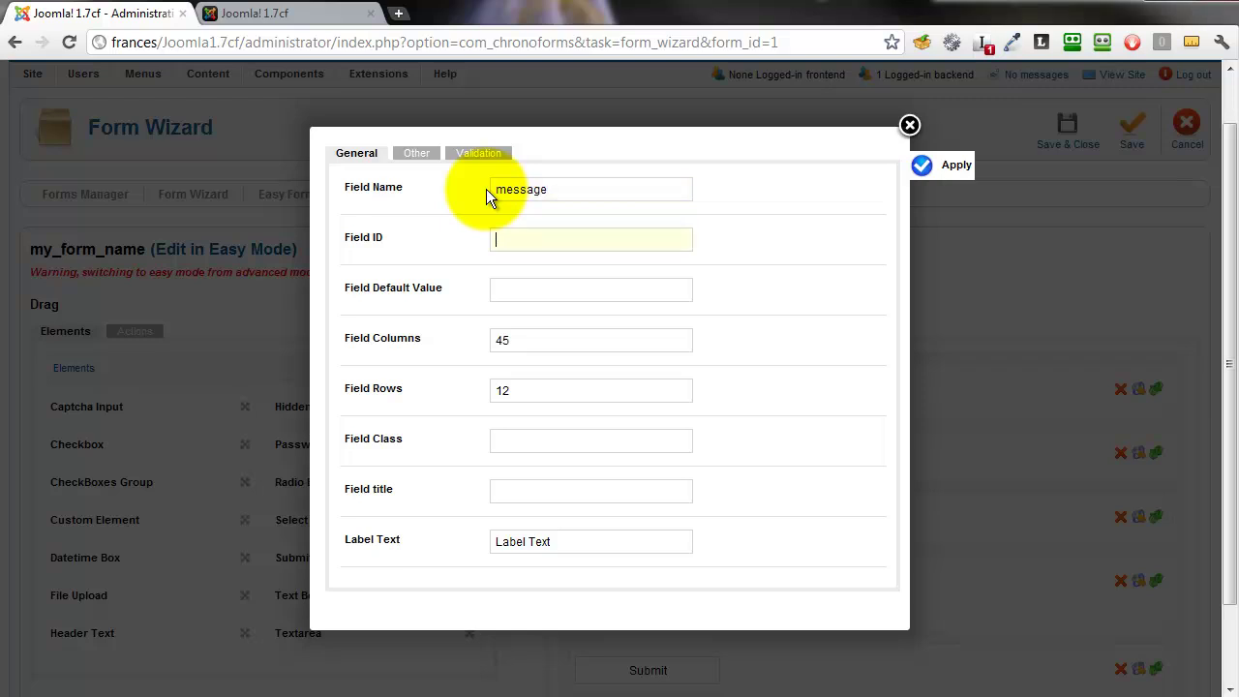
{"action": "type", "text": "message"}
{"action": "key", "text": "Tab"}
{"action": "key", "text": "Tab"}
{"action": "key", "text": "Tab"}
{"action": "key", "text": "Tab"}
{"action": "key", "text": "Tab"}
{"action": "key", "text": "Tab"}
{"action": "type", "text": "Message"}
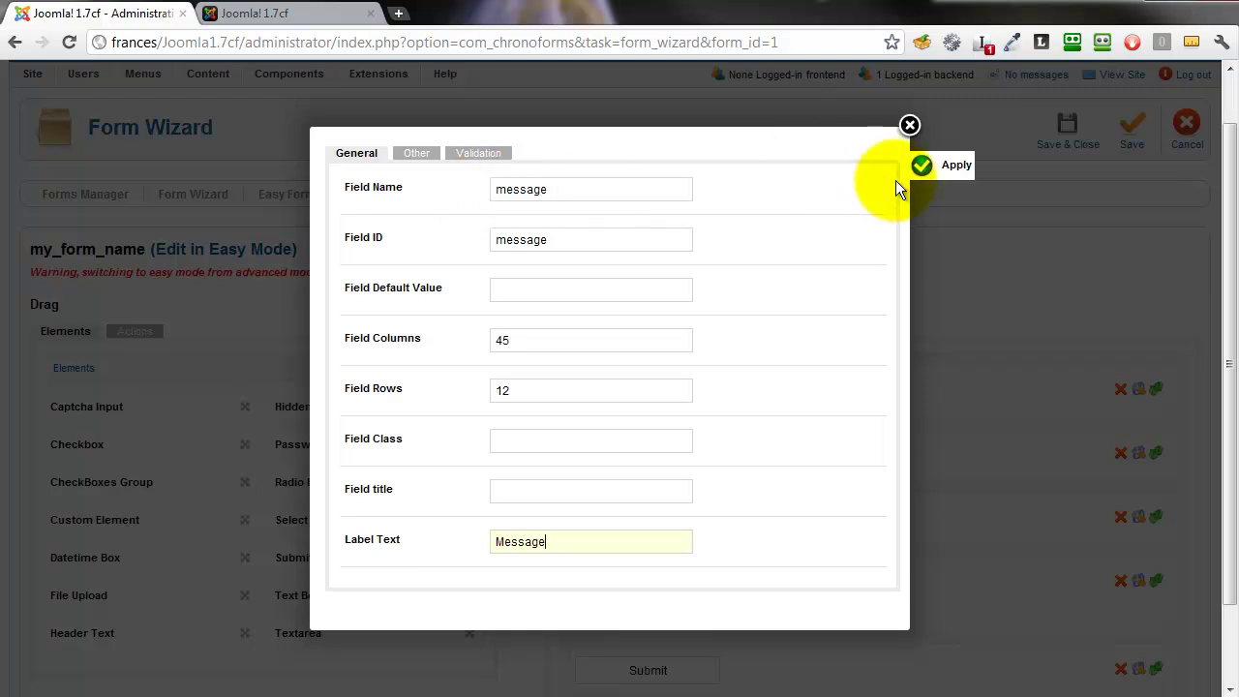
{"action": "left_click", "coordinate": [921, 170]}
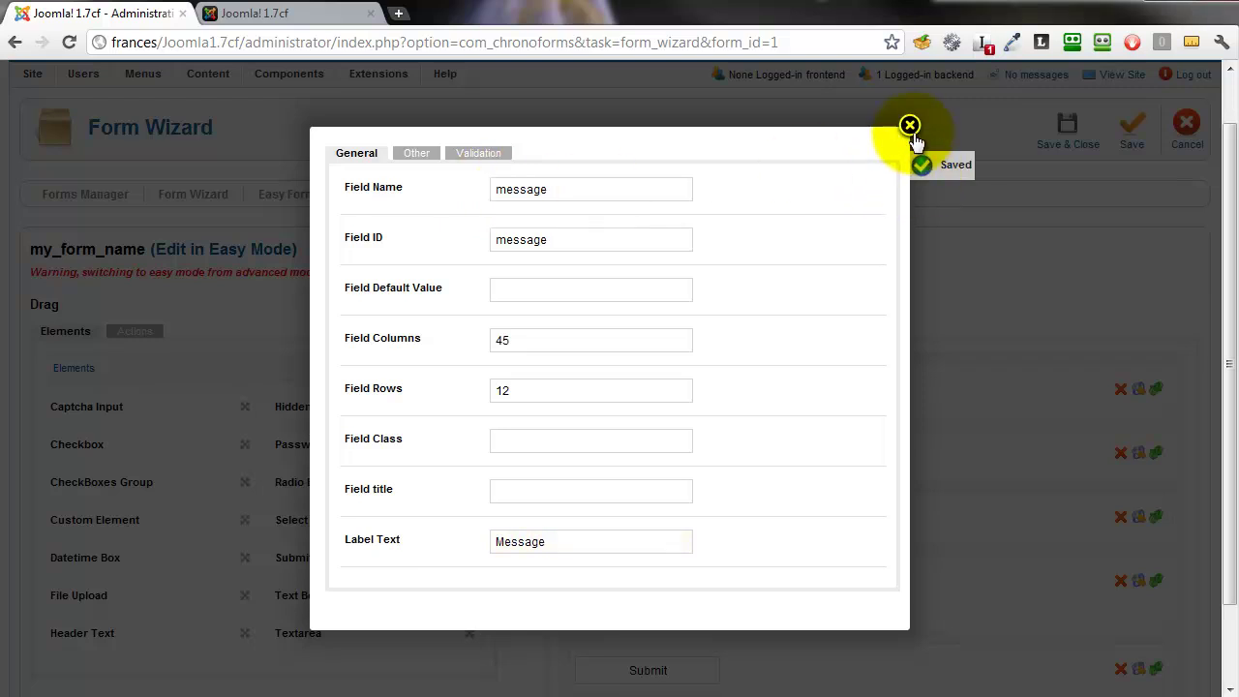
{"action": "left_click", "coordinate": [910, 125]}
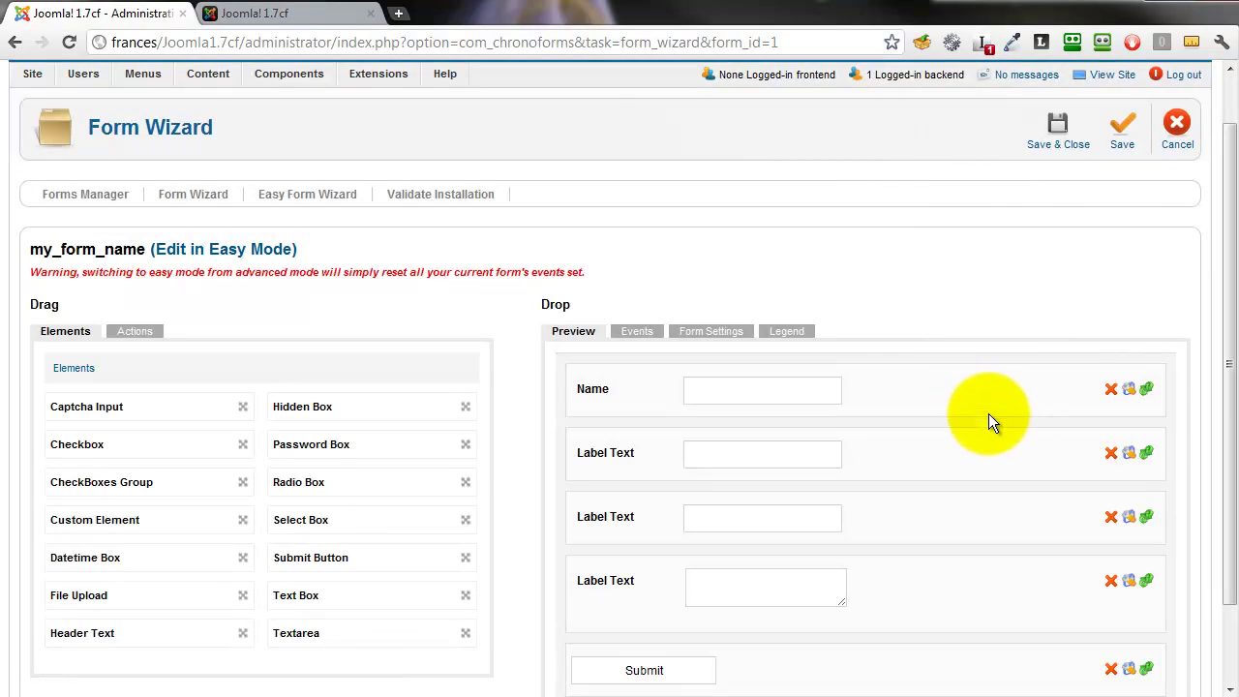
- Save the form with its renamed Name, Email, Subject and Message fields
{"action": "left_click", "coordinate": [1131, 141]}
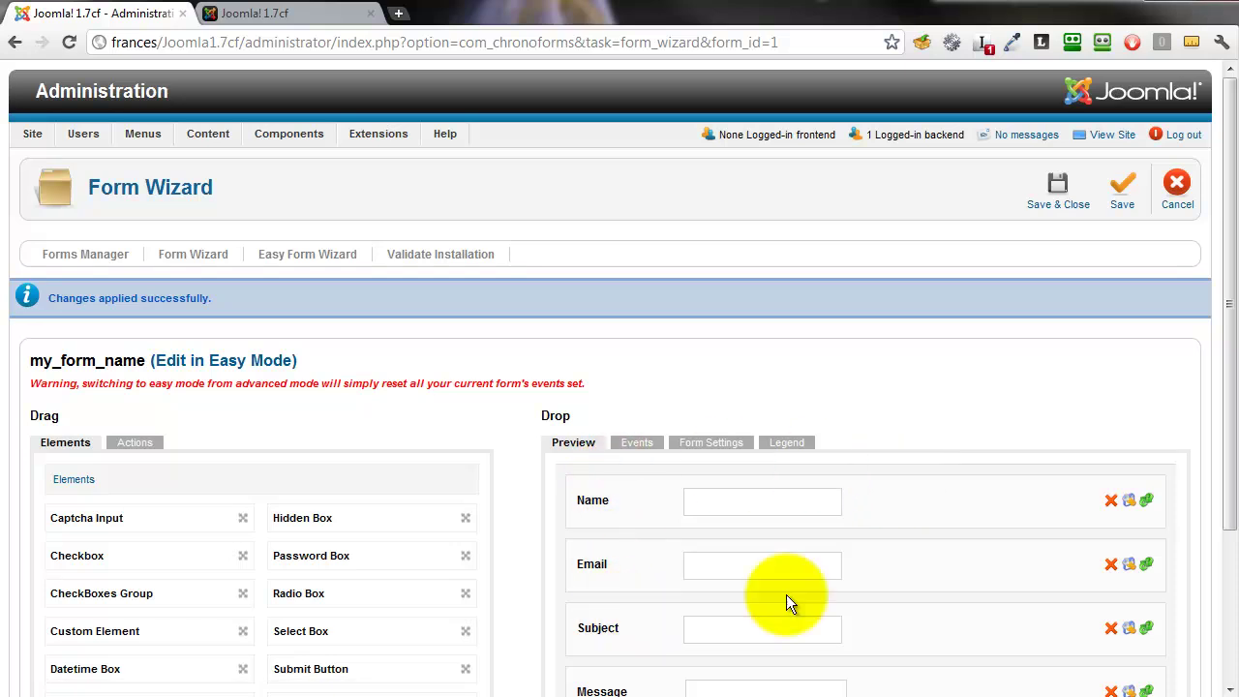
{"action": "left_click_drag", "start_coordinate": [1223, 412], "coordinate": [1227, 523]}
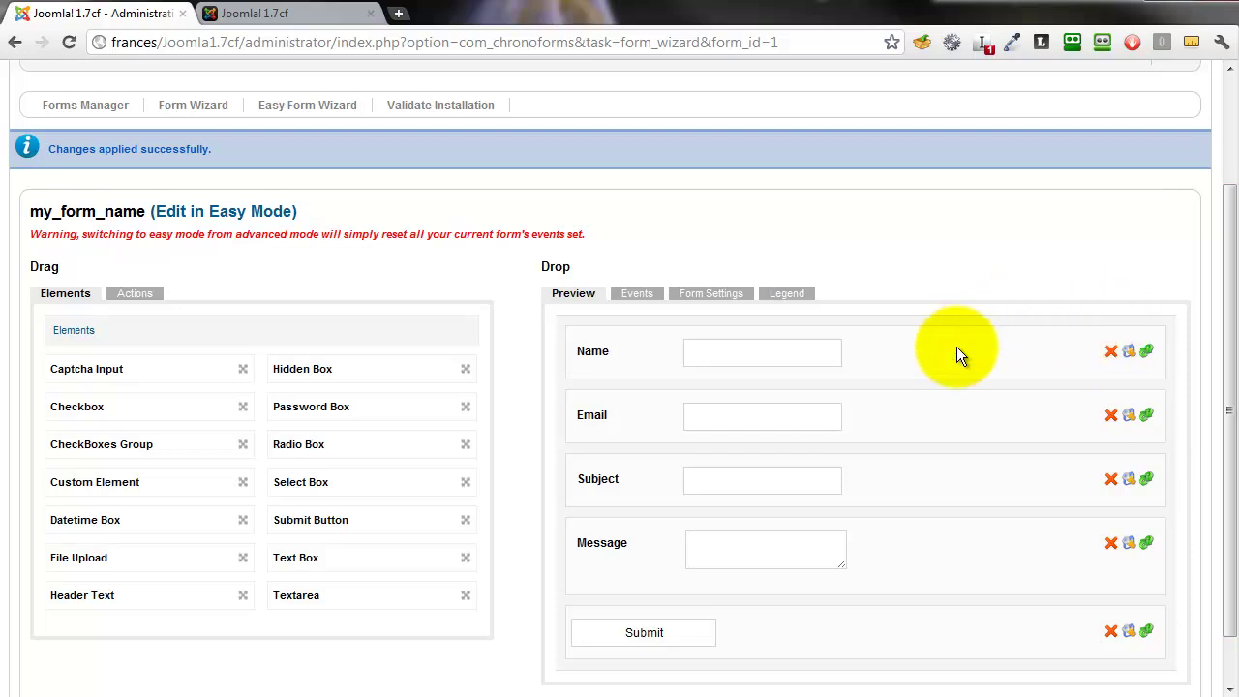
- Mark the Name field as Required on its Validation tab
{"action": "left_click", "coordinate": [1131, 354]}
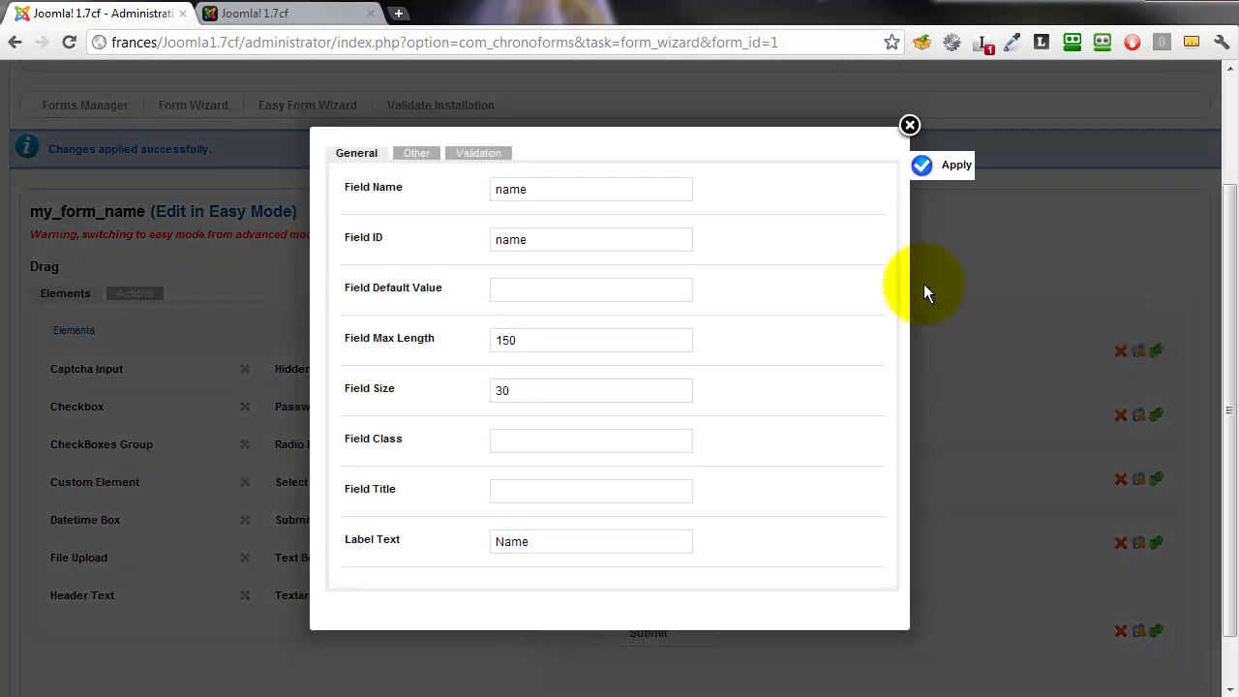
{"action": "left_click", "coordinate": [482, 161]}
{"action": "left_click", "coordinate": [586, 191]}
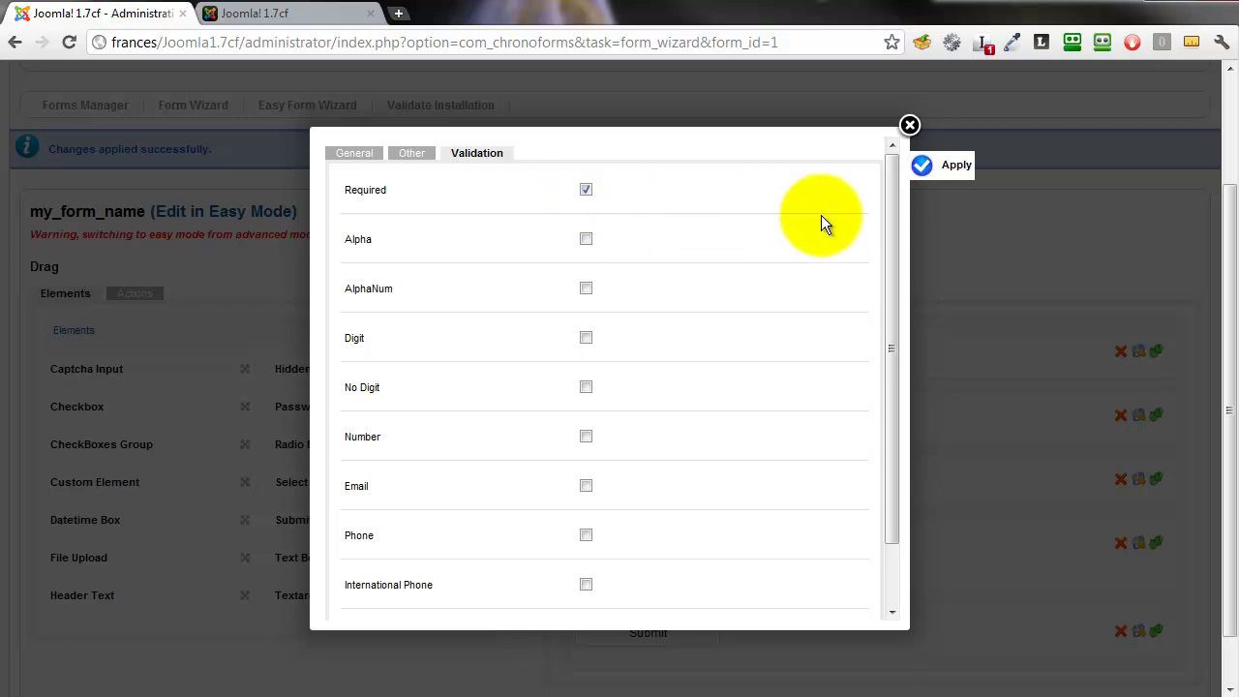
{"action": "left_click", "coordinate": [925, 168]}
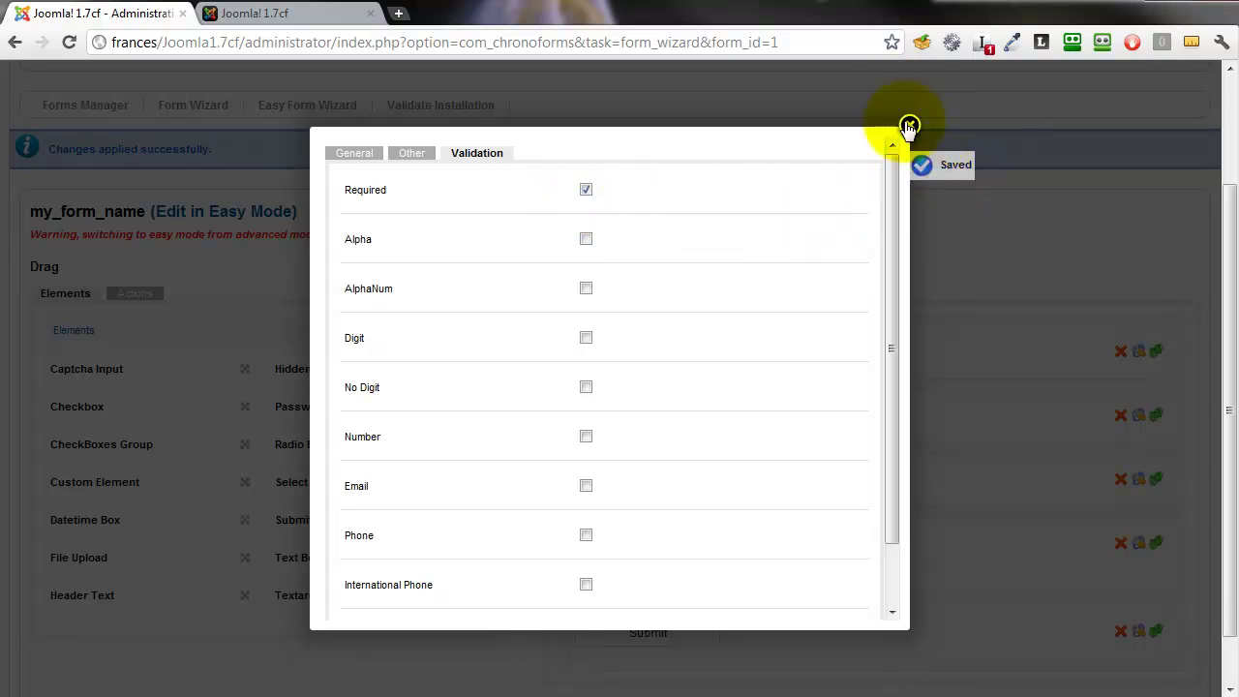
{"action": "left_click", "coordinate": [910, 125]}
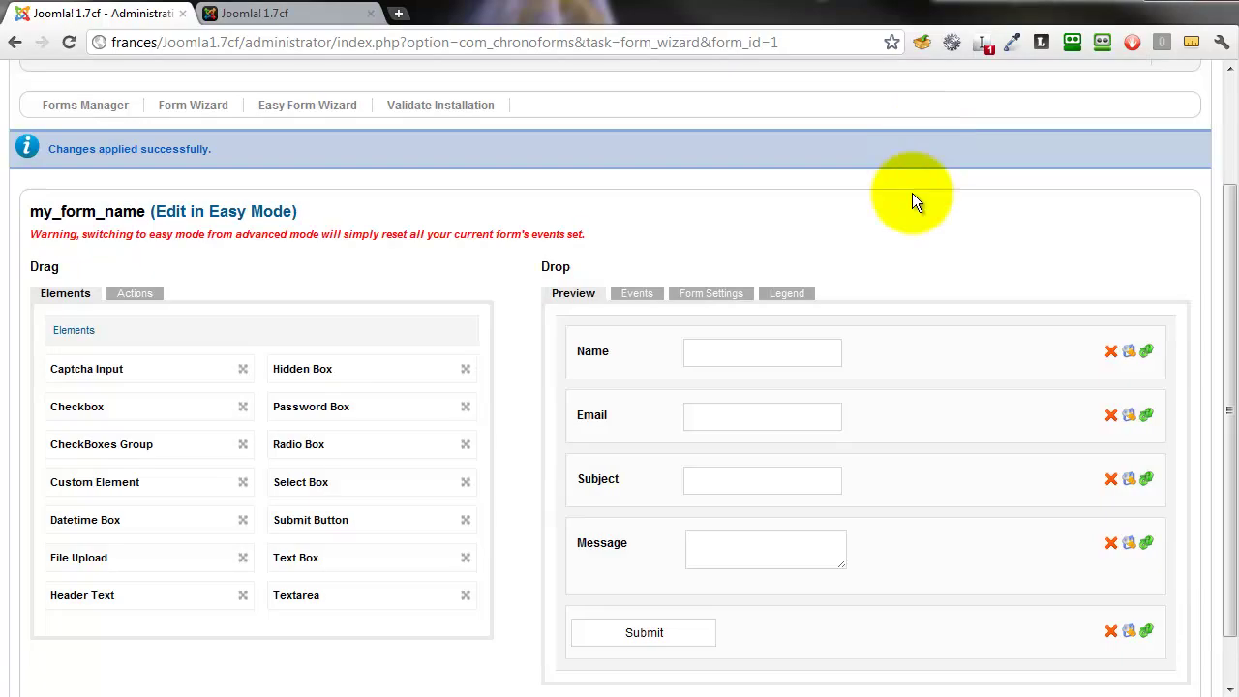
- Make the Email field Required with Email validation
{"action": "left_click", "coordinate": [1132, 416]}
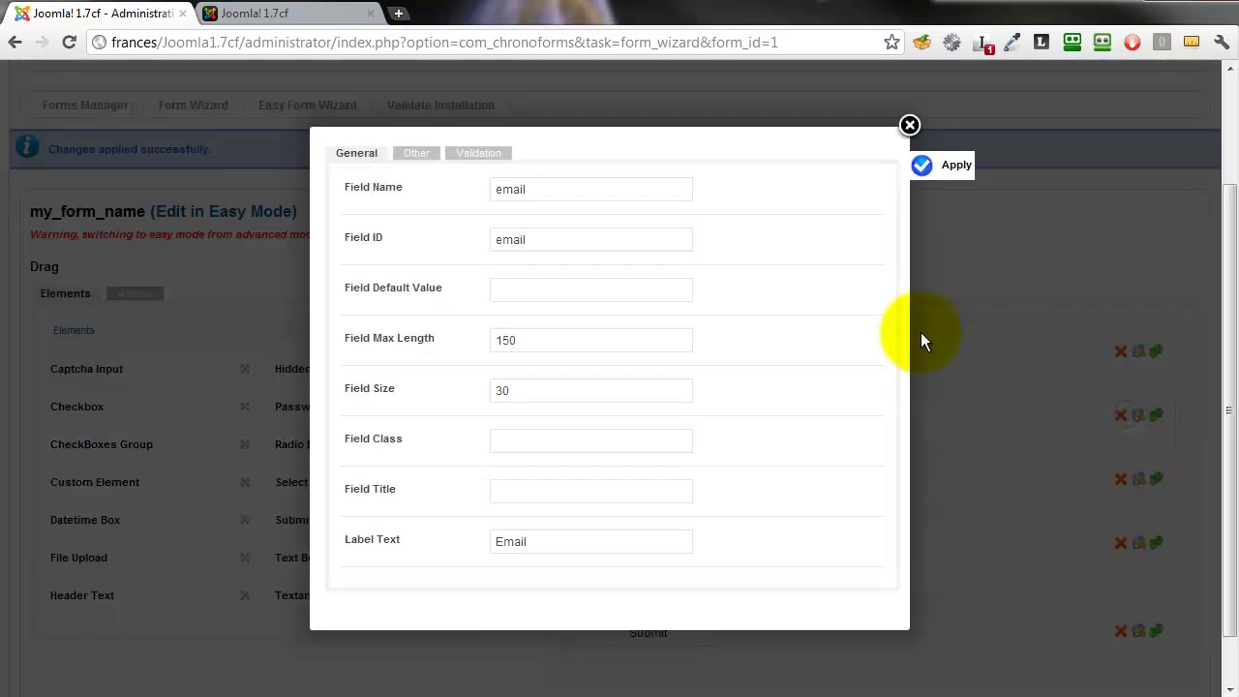
{"action": "left_click", "coordinate": [477, 155]}
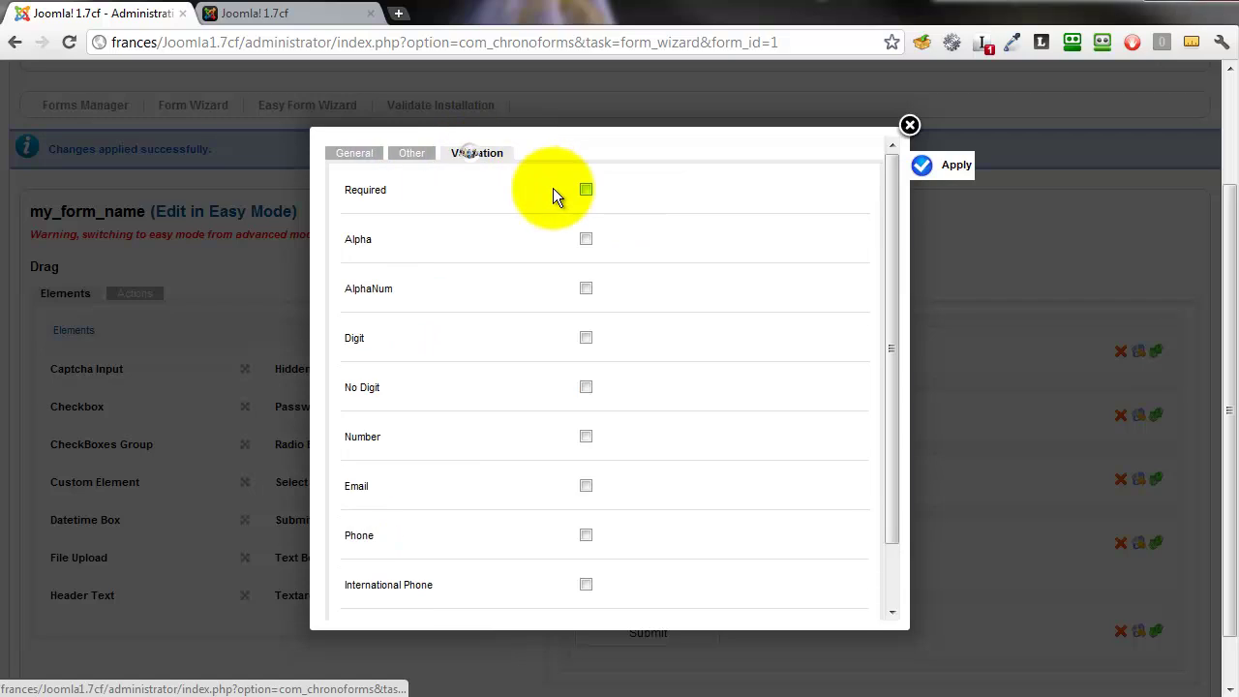
{"action": "left_click", "coordinate": [587, 190]}
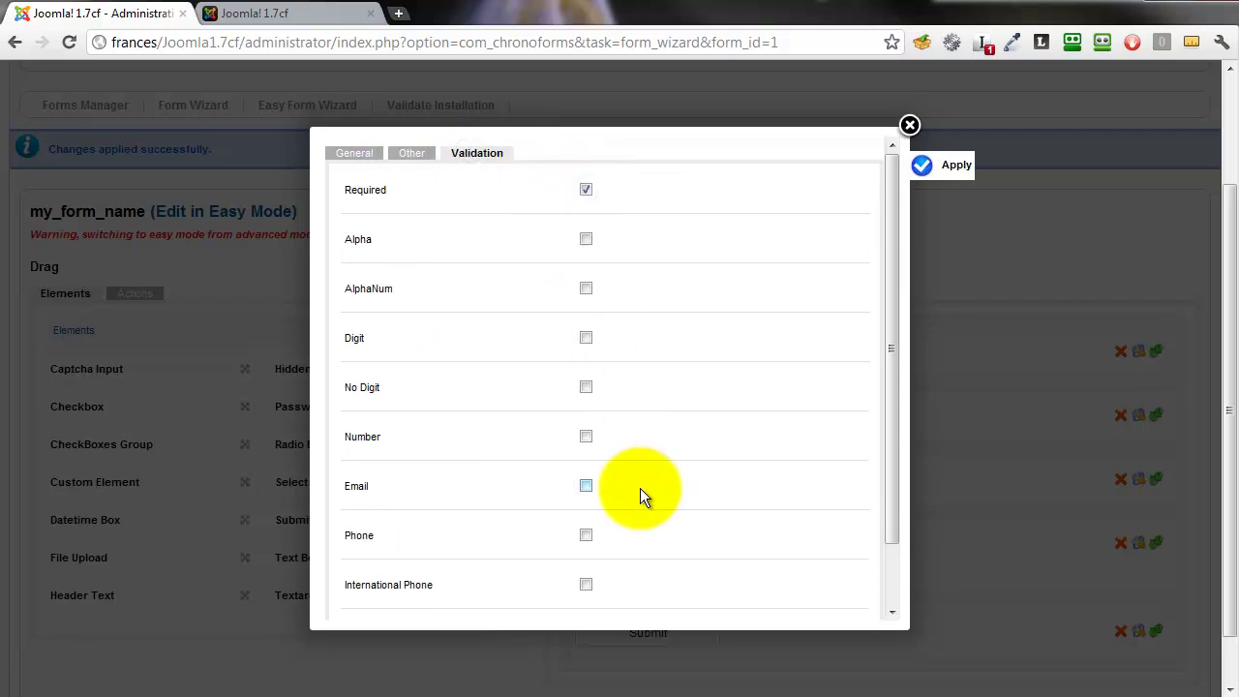
{"action": "left_click", "coordinate": [587, 485]}
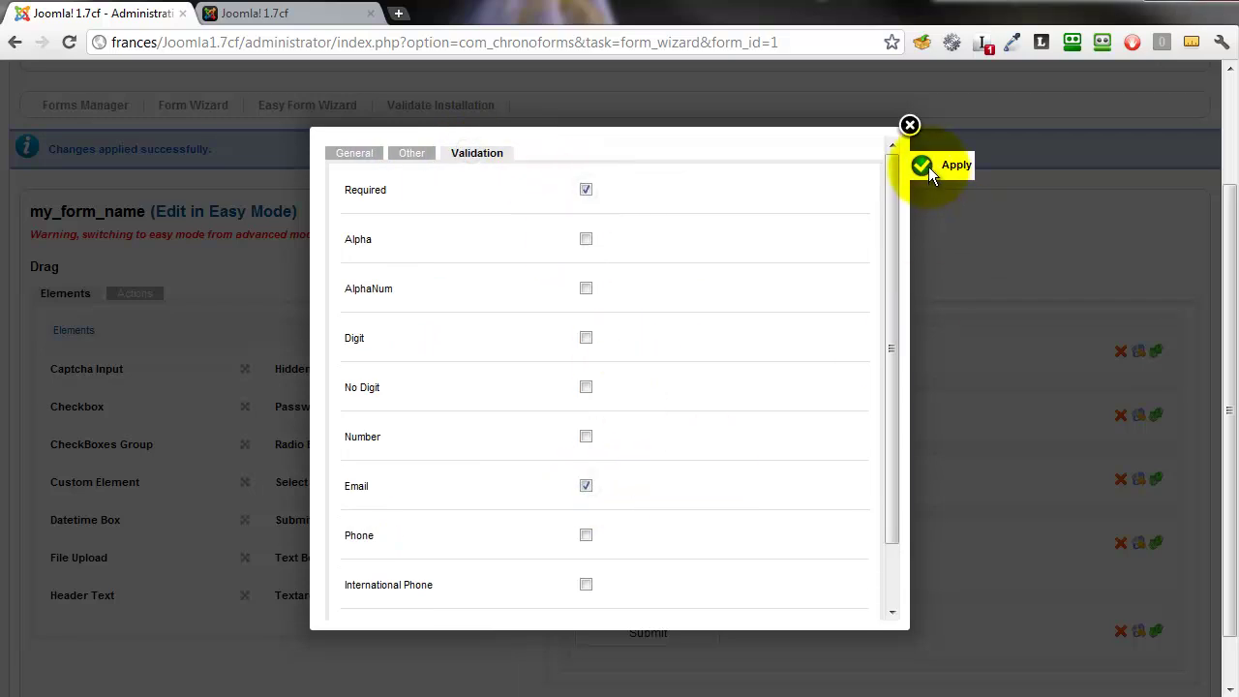
{"action": "left_click", "coordinate": [910, 125]}
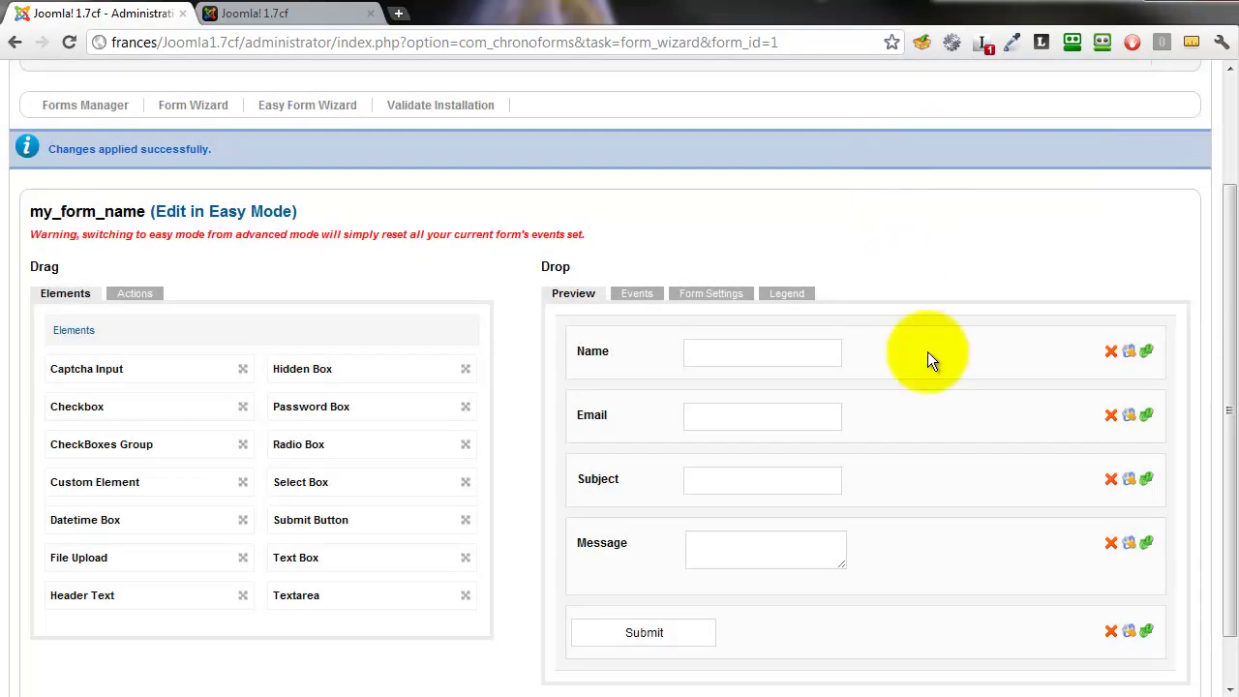
- Mark the Subject field as Required on its Validation tab
{"action": "left_click", "coordinate": [1130, 478]}
{"action": "left_click", "coordinate": [481, 155]}
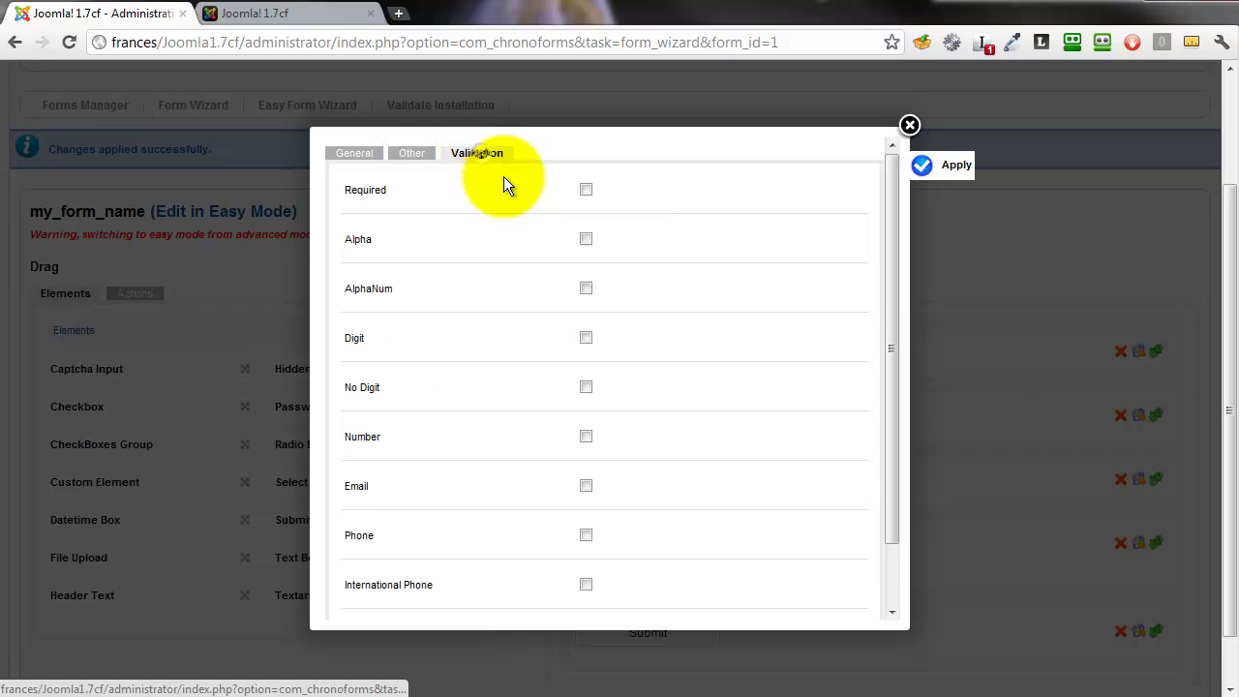
{"action": "left_click", "coordinate": [585, 189]}
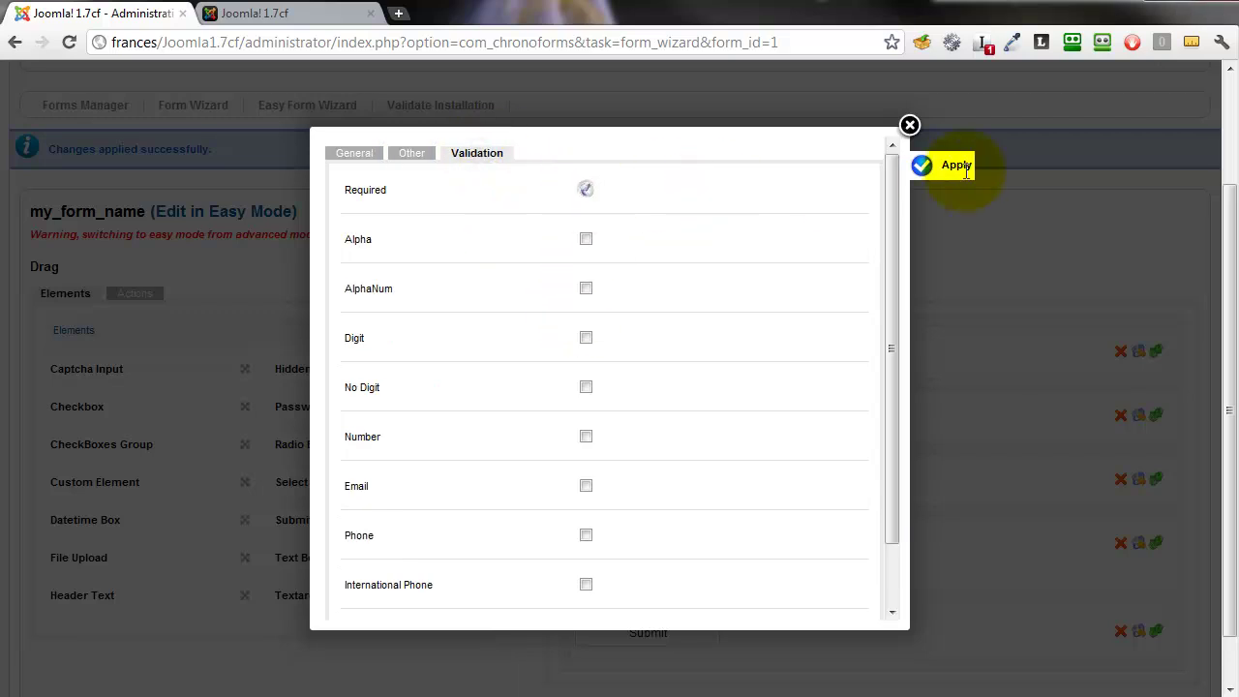
{"action": "left_click", "coordinate": [933, 165]}
{"action": "left_click", "coordinate": [911, 127]}
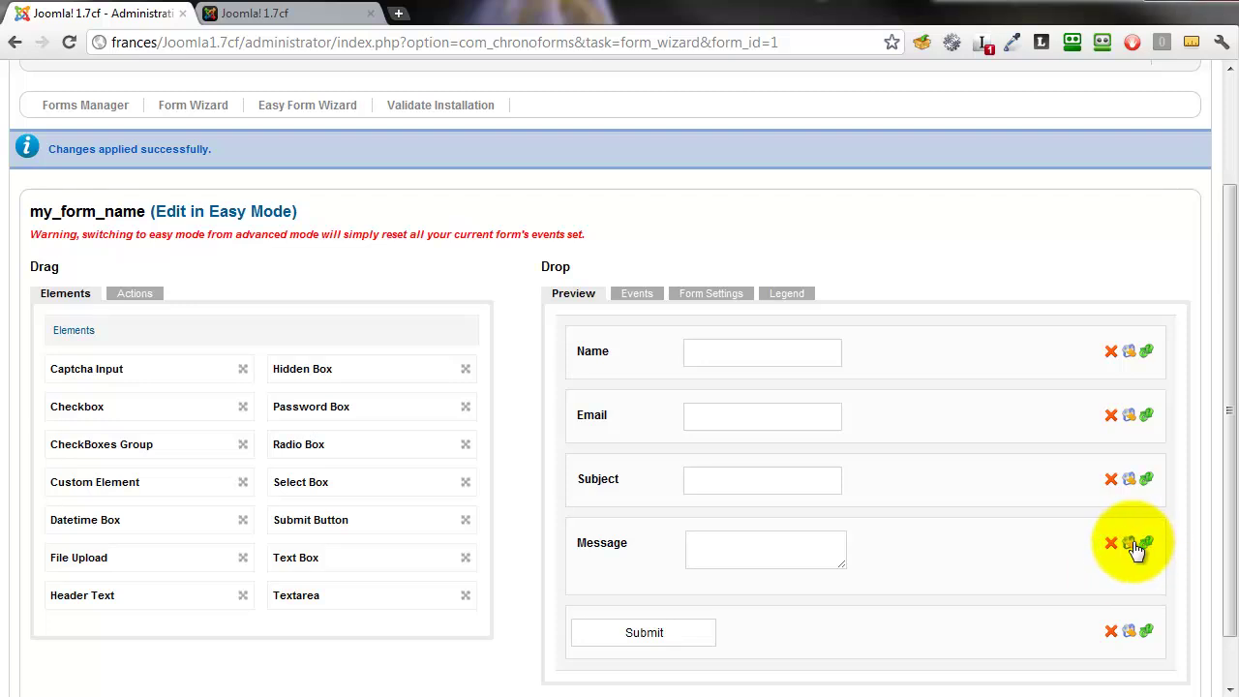
- Mark the Message field as Required as well
{"action": "left_click", "coordinate": [1129, 543]}
{"action": "left_click", "coordinate": [497, 158]}
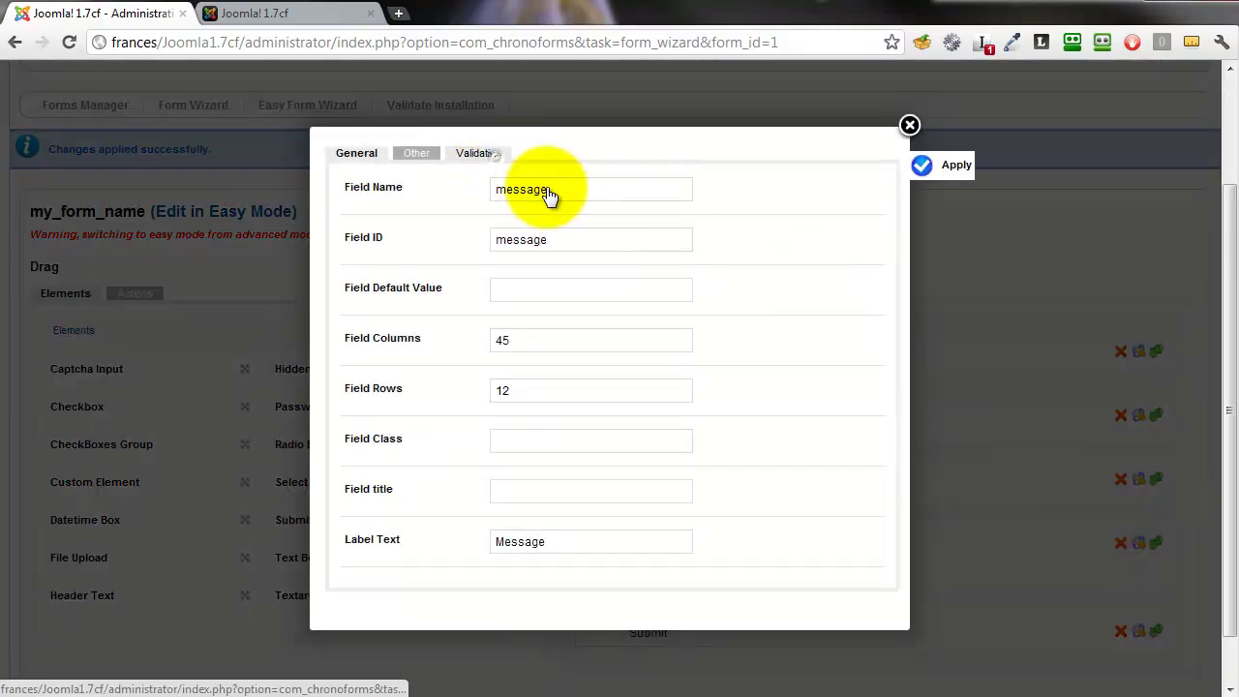
{"action": "left_click", "coordinate": [587, 190]}
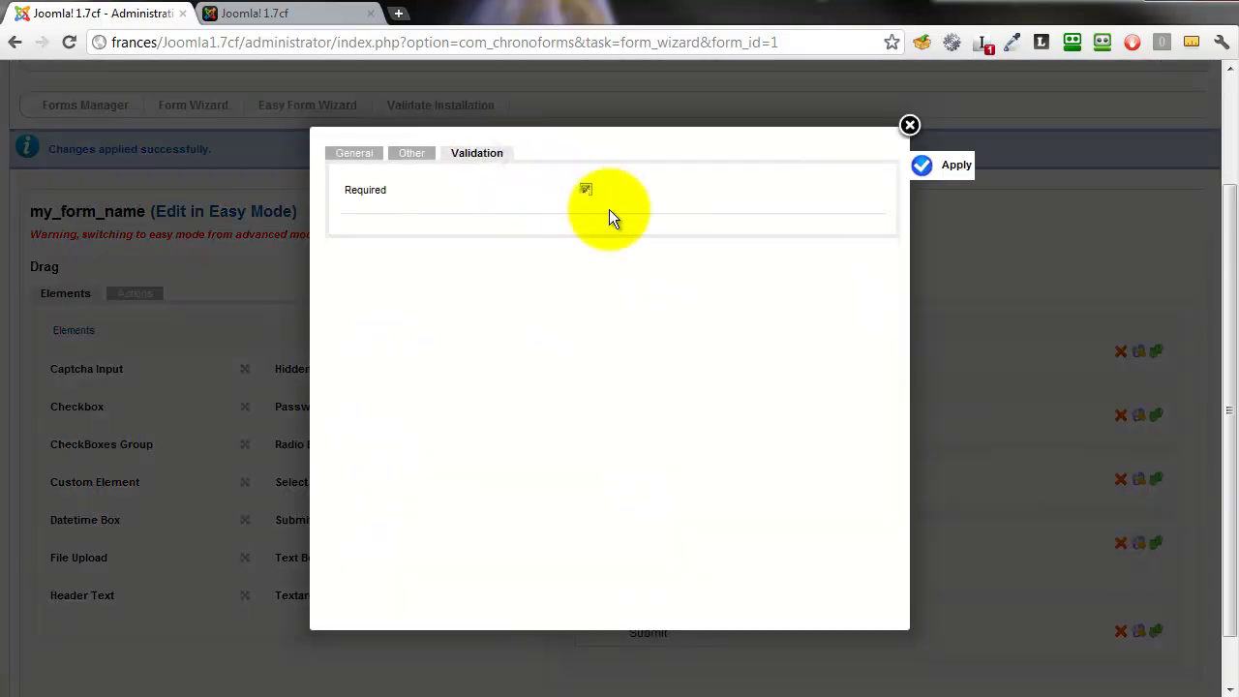
{"action": "left_click", "coordinate": [920, 168]}
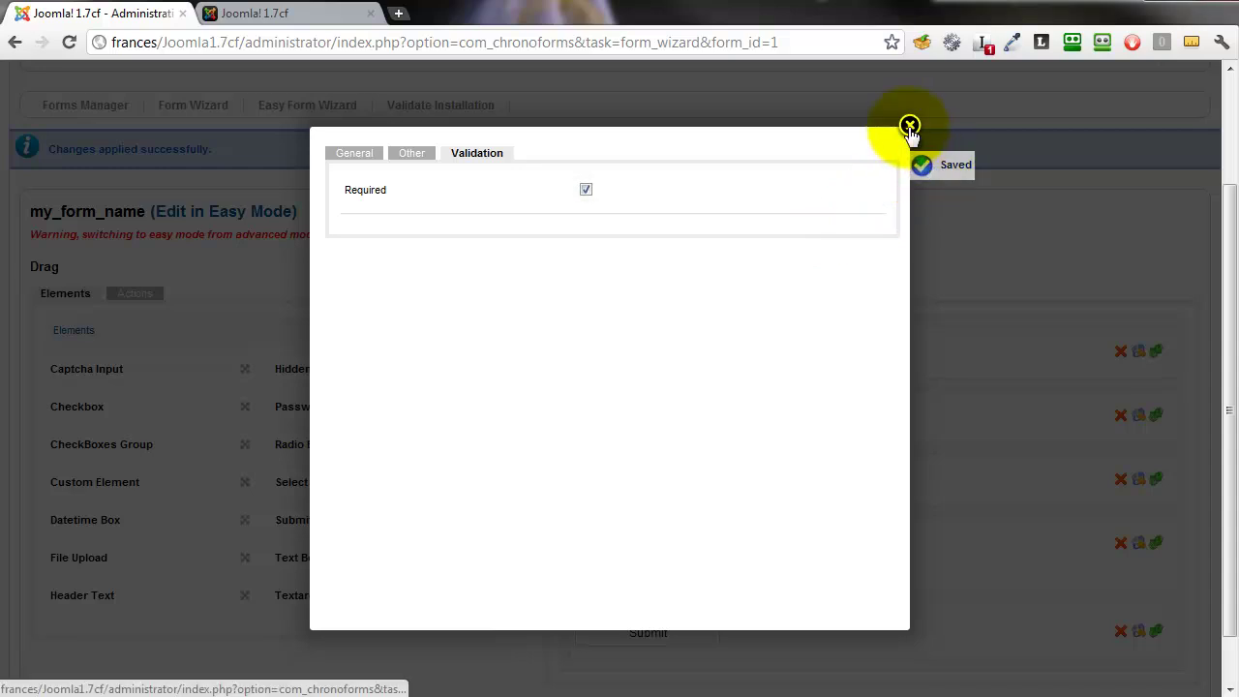
{"action": "left_click", "coordinate": [909, 125]}
- Save the form from the Form Wizard toolbar with its validation rules
{"action": "scroll", "coordinate": [1216, 343], "scroll_direction": "up", "scroll_amount": 1}
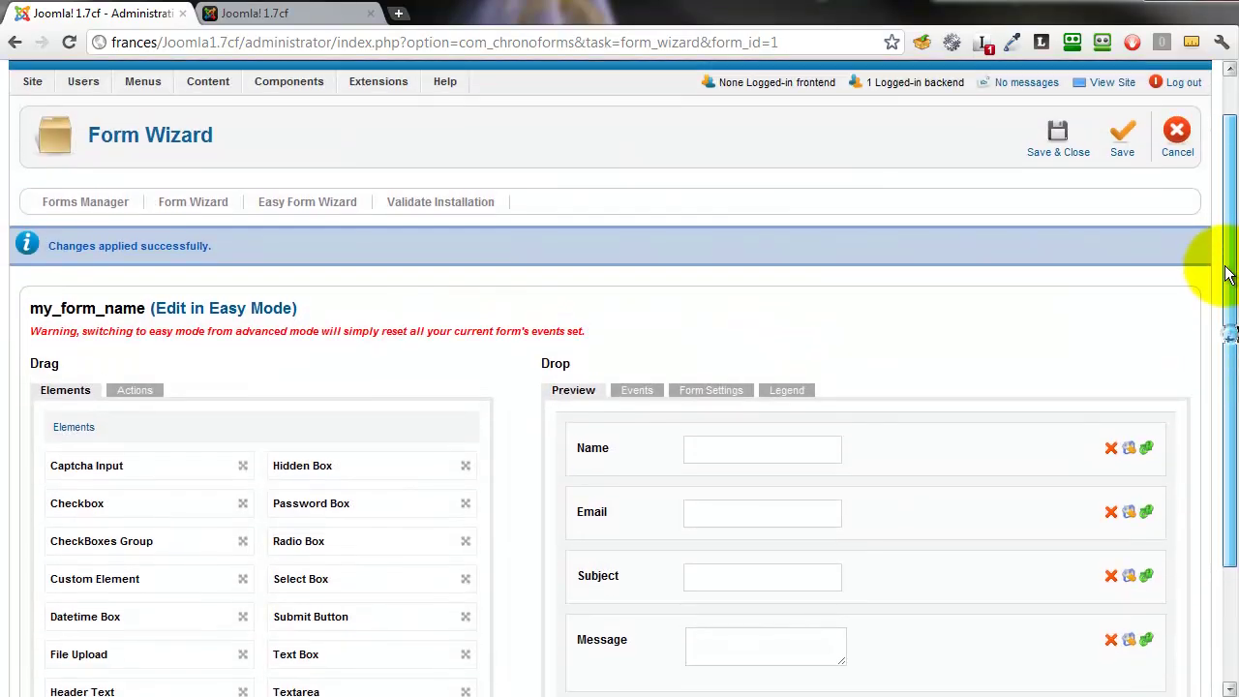
{"action": "left_click", "coordinate": [1121, 134]}
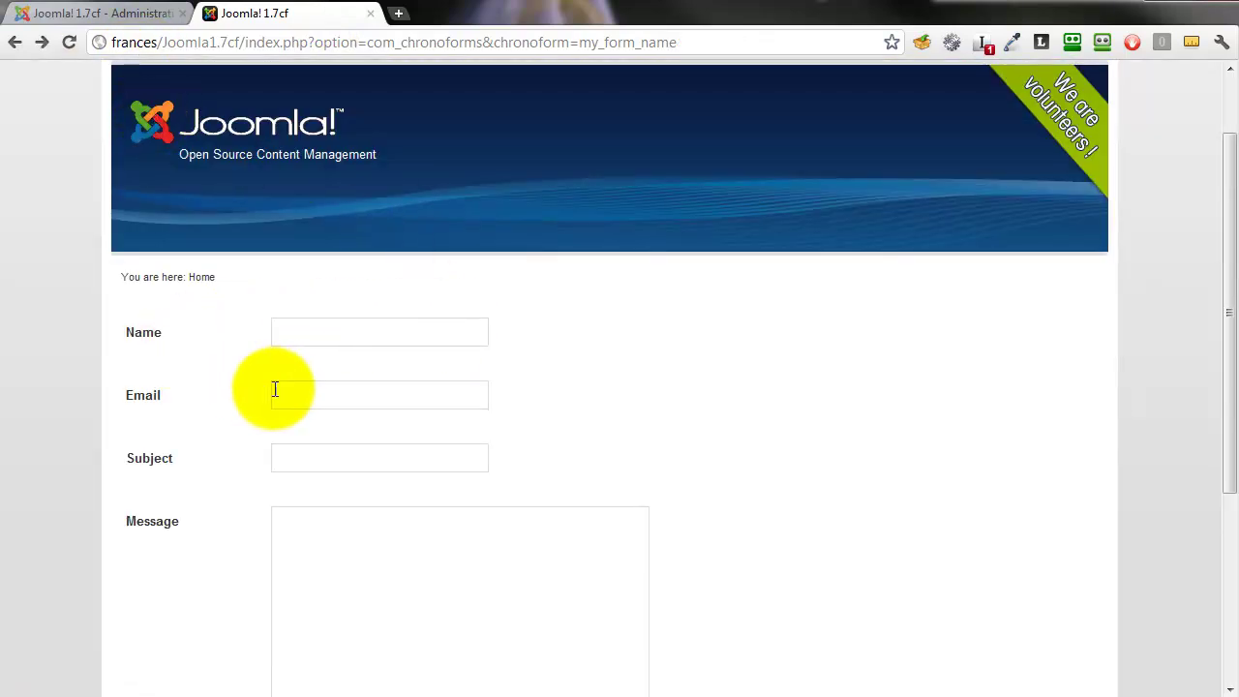
- Submit the form empty, then with only a Name, to check the required-field warnings
{"action": "left_click_drag", "start_coordinate": [1230, 415], "coordinate": [1233, 543]}
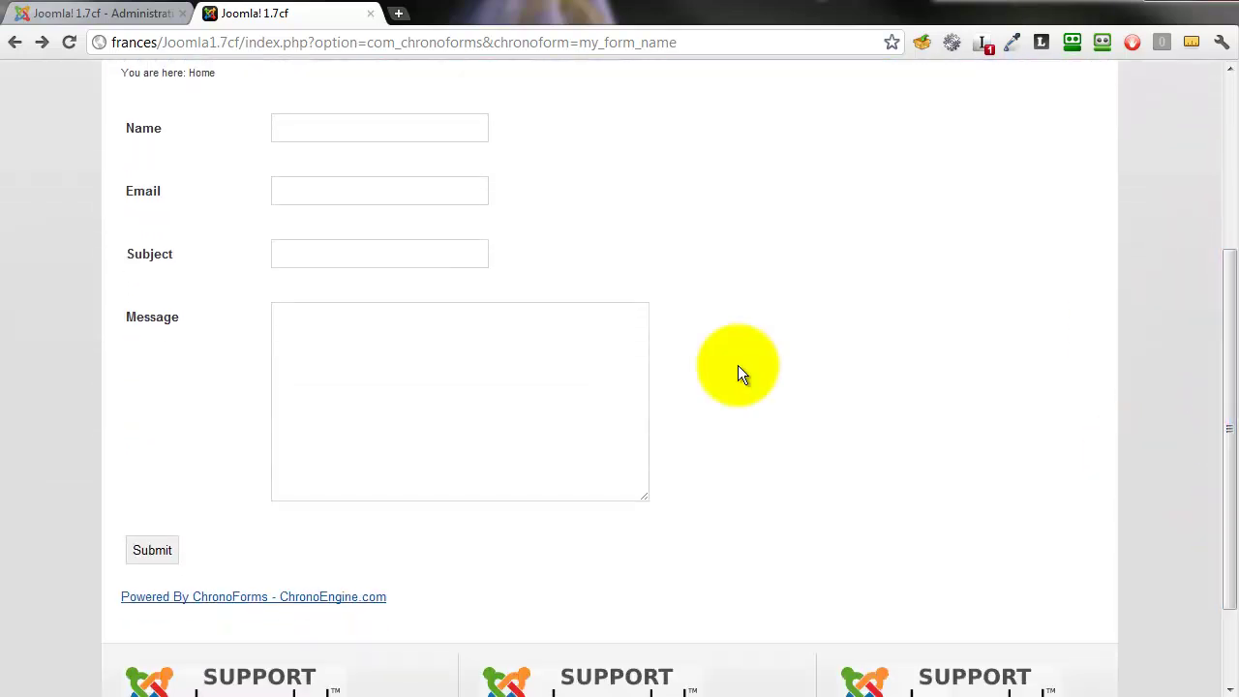
{"action": "left_click", "coordinate": [159, 550]}
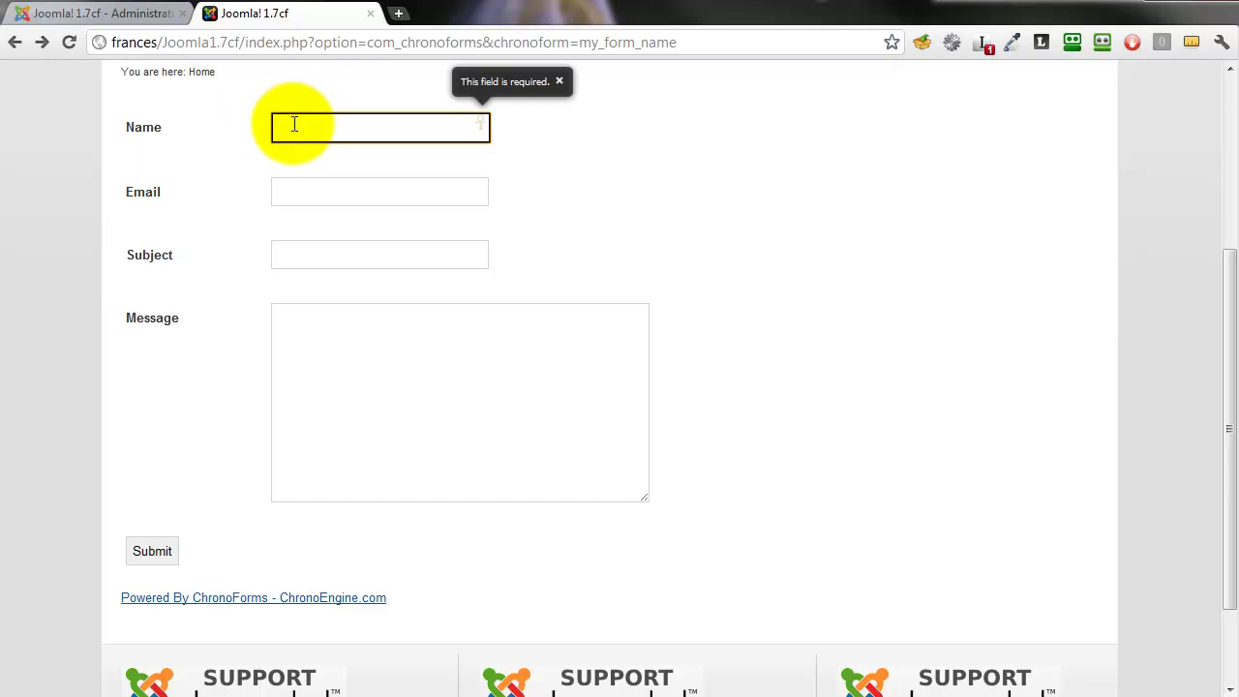
{"action": "key", "text": "Tab"}
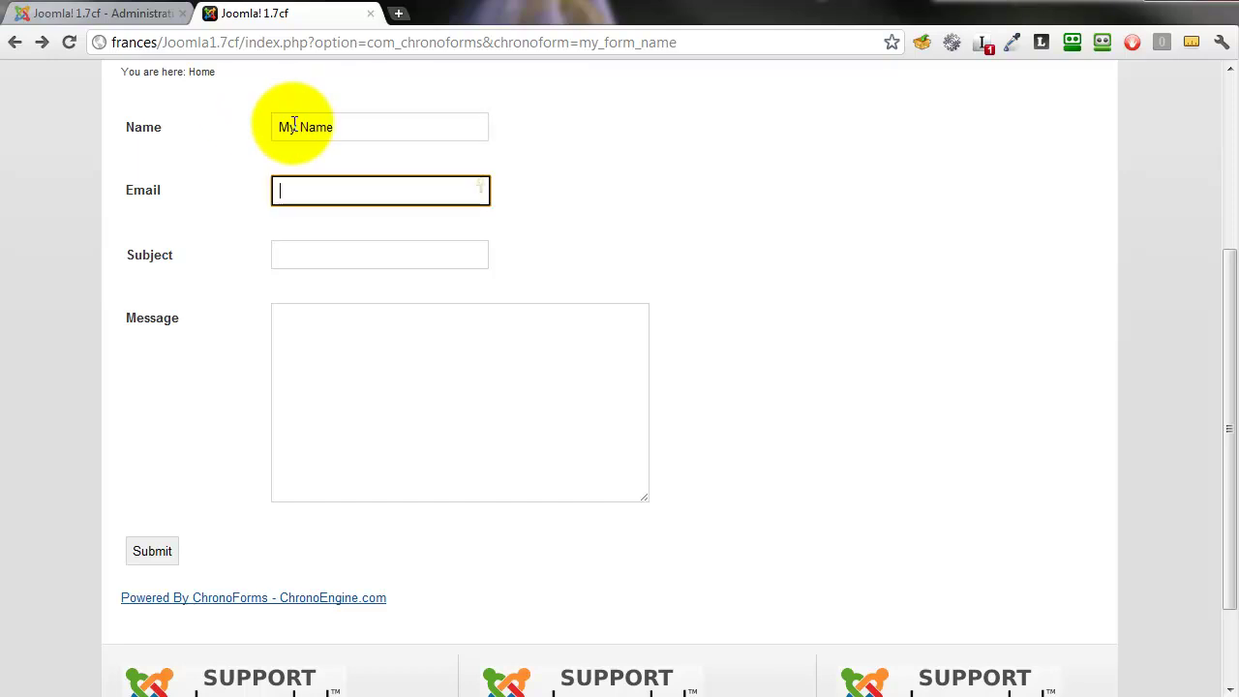
{"action": "left_click", "coordinate": [151, 557]}
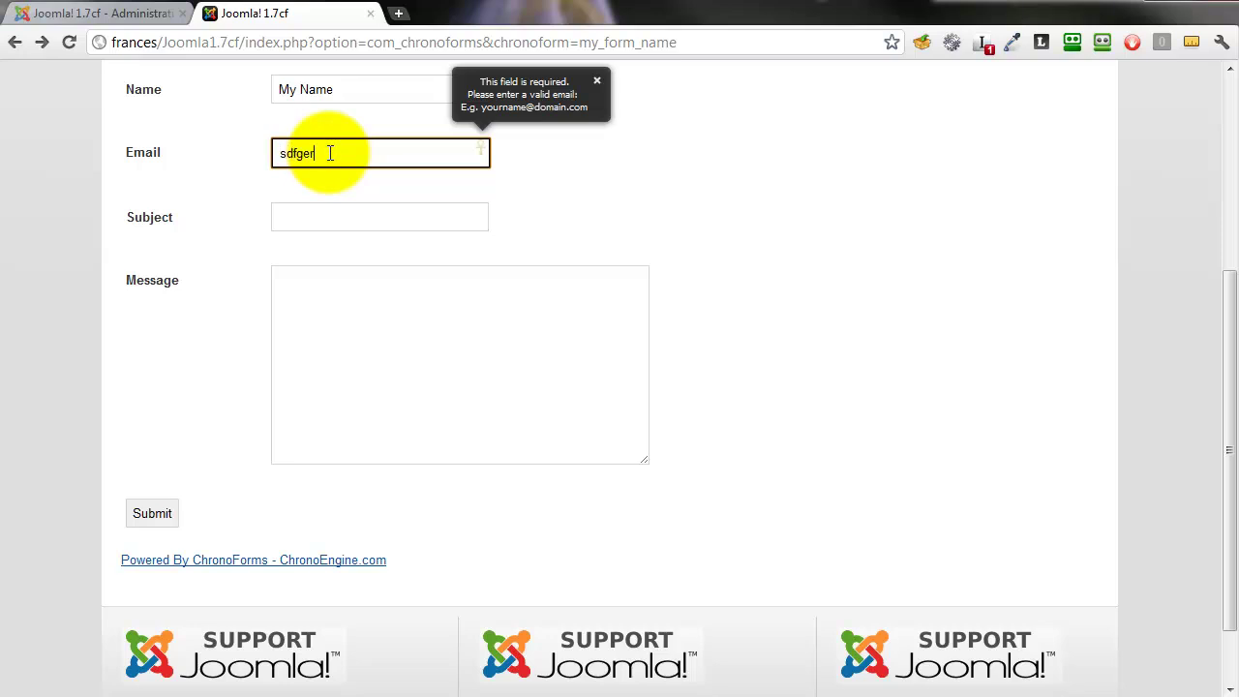
- Submit with an invalid email to see it rejected, then begin retyping a valid address
{"action": "left_click", "coordinate": [158, 513]}
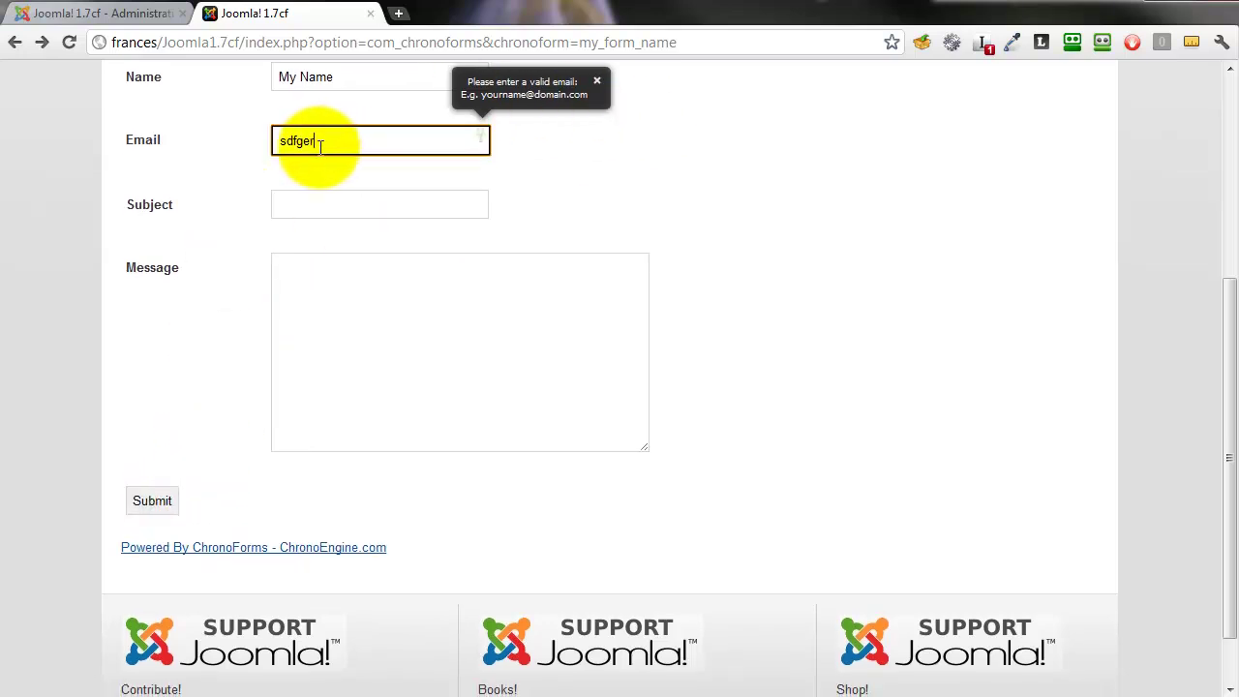
{"action": "left_click_drag", "start_coordinate": [318, 143], "coordinate": [249, 141]}
{"action": "type", "text": "user"}
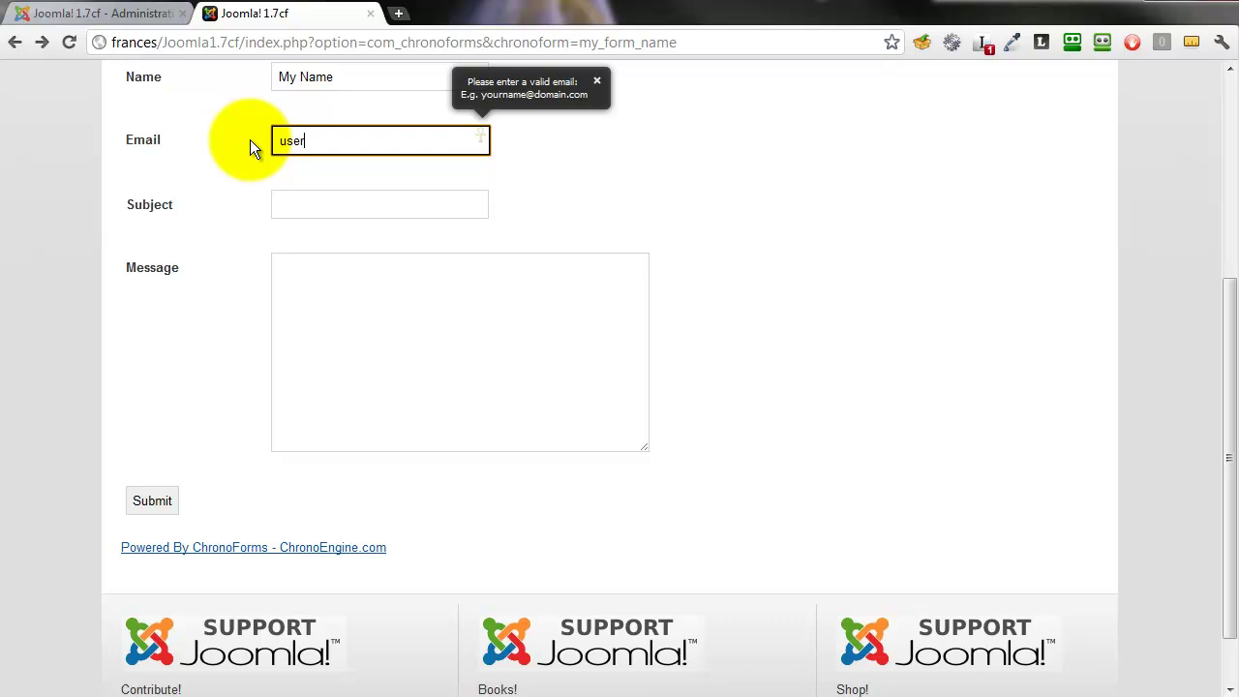
{"action": "type", "text": "@example"}
- Finish the email, enter subject 'Subject' and message 'this is my message', then submit
{"action": "type", "text": ".com"}
{"action": "key", "text": "Tab"}
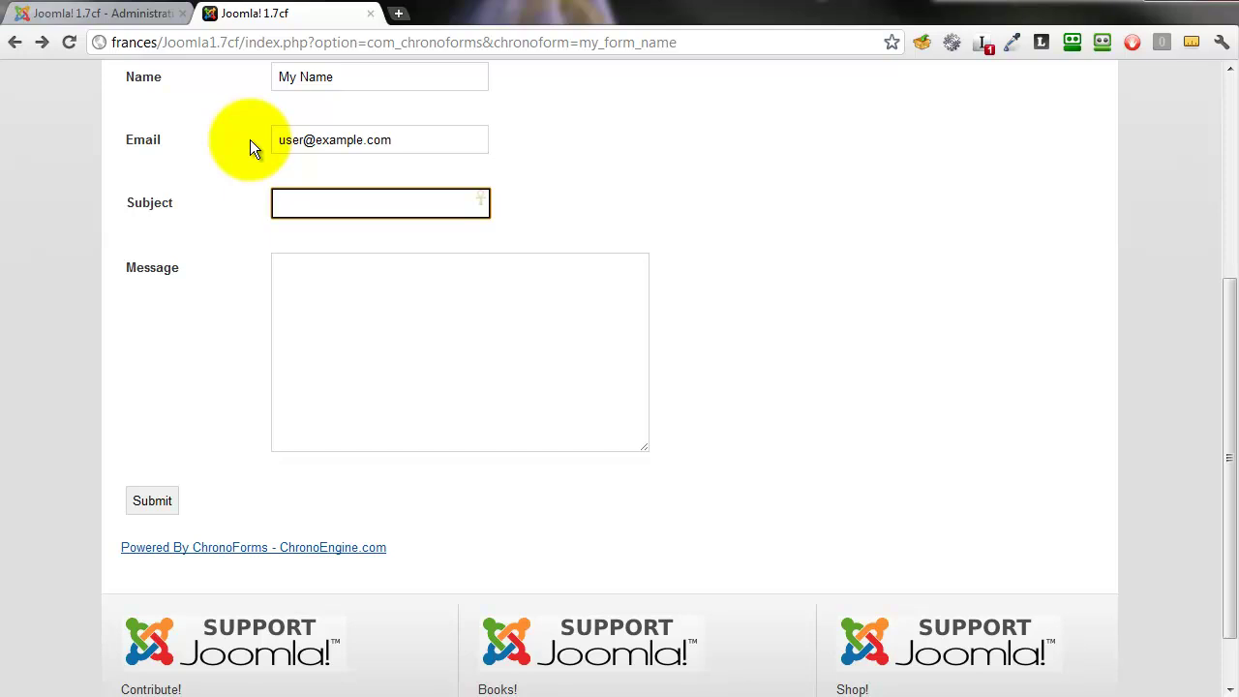
{"action": "type", "text": "Subject"}
{"action": "key", "text": "Tab"}
{"action": "type", "text": "this is "}
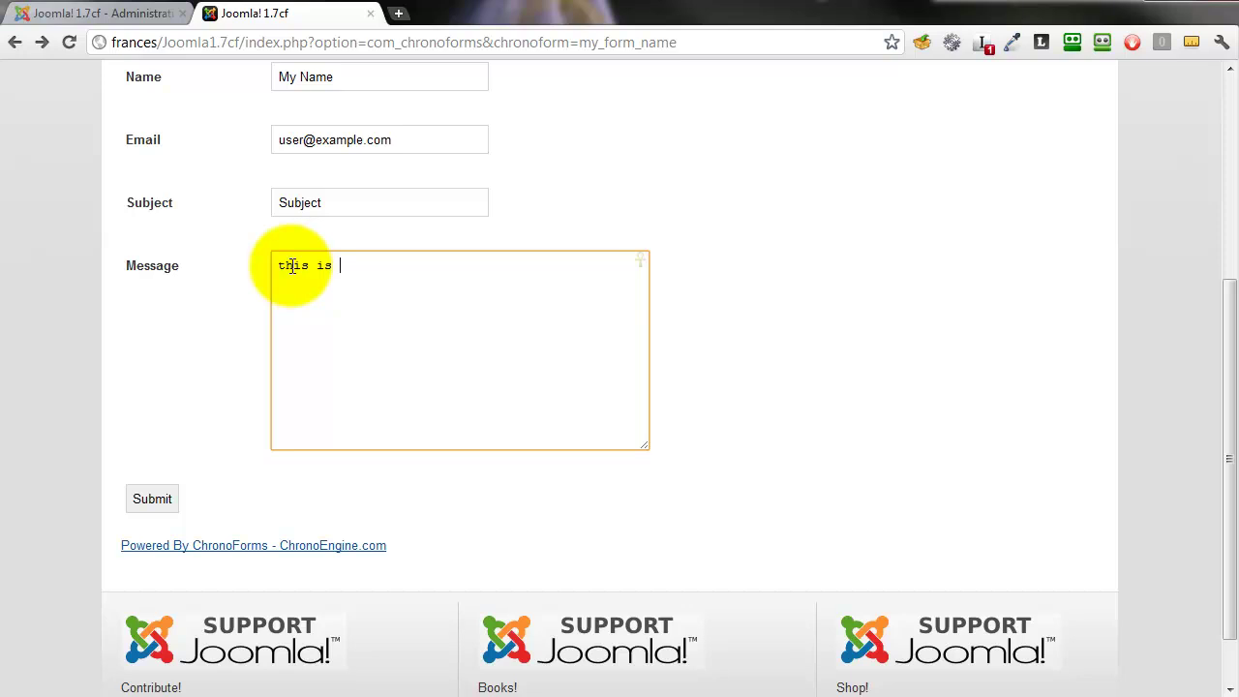
{"action": "type", "text": "my message"}
{"action": "left_click", "coordinate": [156, 499]}
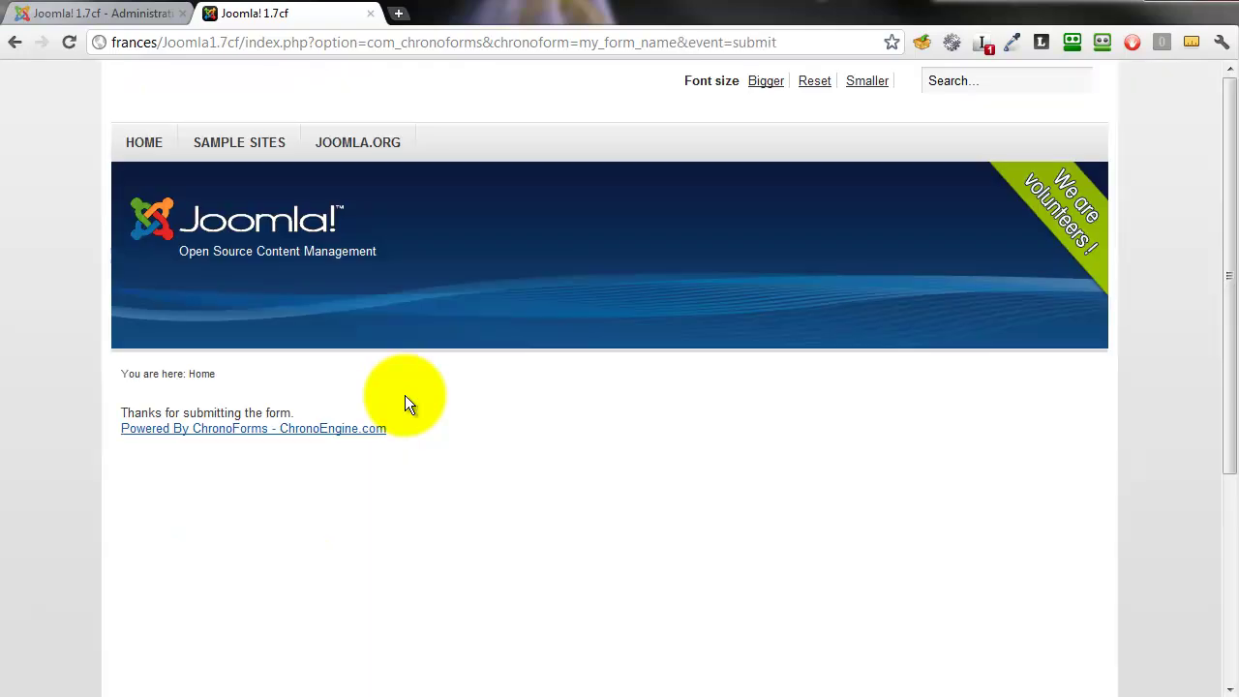